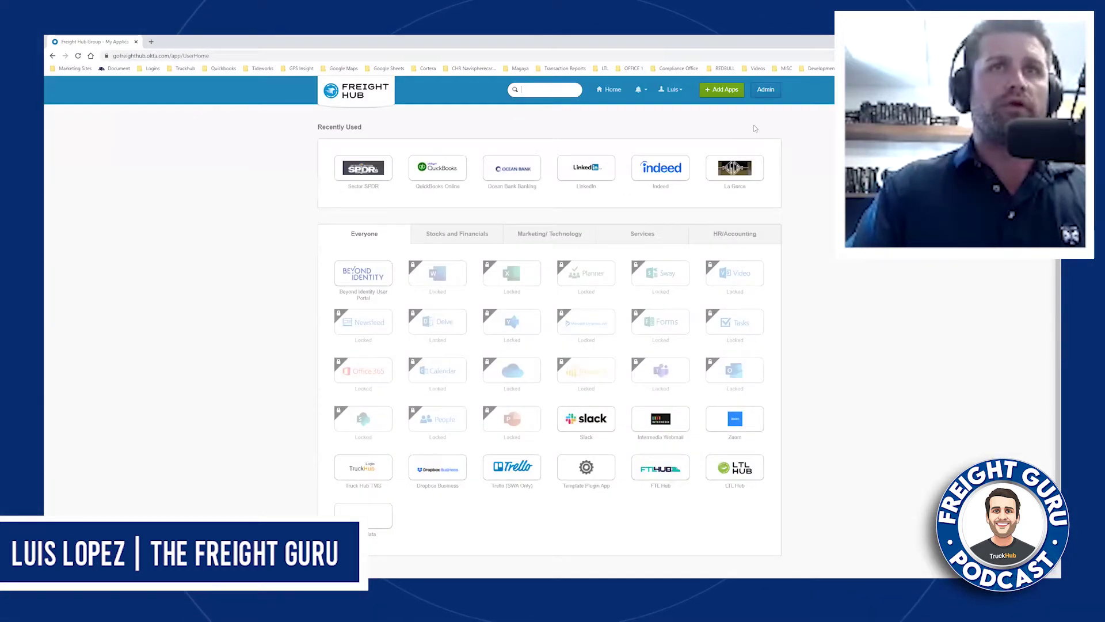
Go to the Okta admin console's applications list and start adding a new application.
click(762, 97)
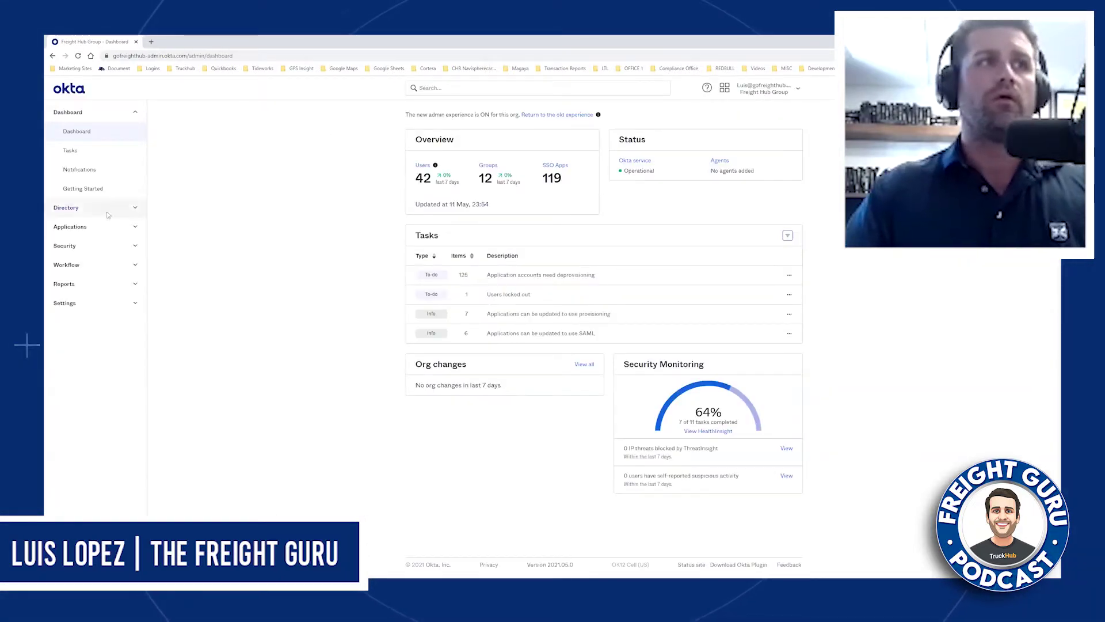
click(117, 229)
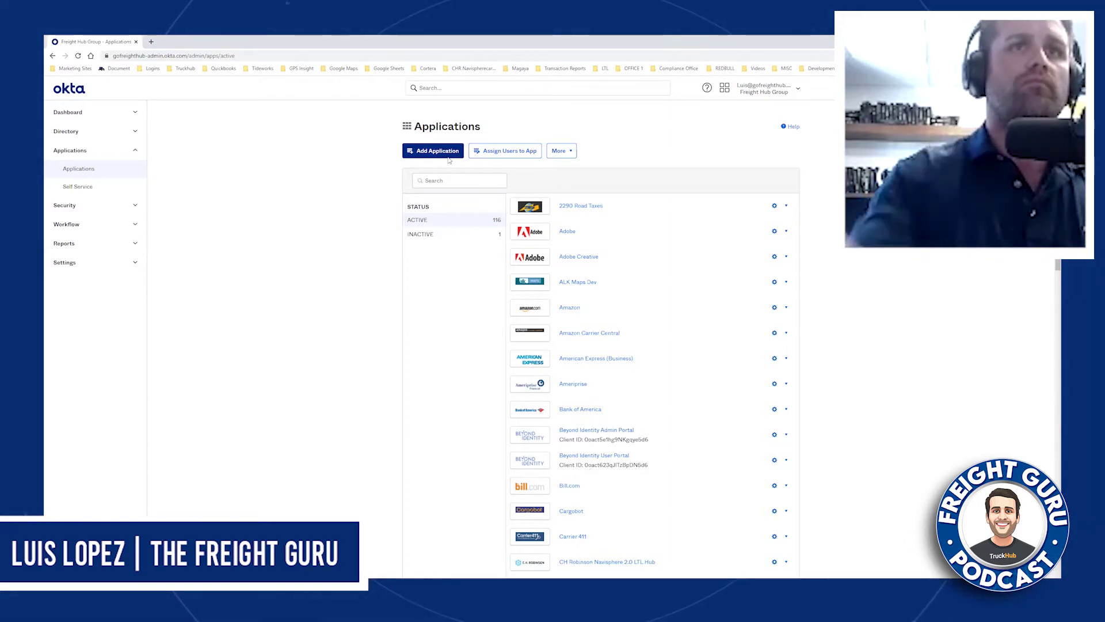
click(437, 151)
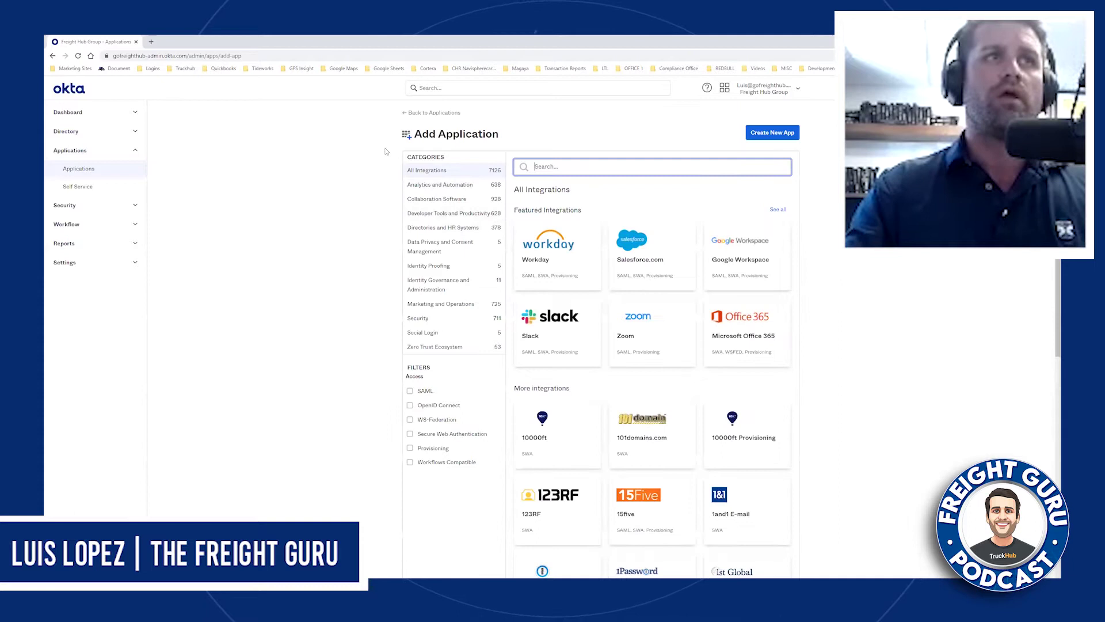
Search the web for grasshopper in a new tab and open the Grasshopper Virtual Phone System website.
click(151, 42)
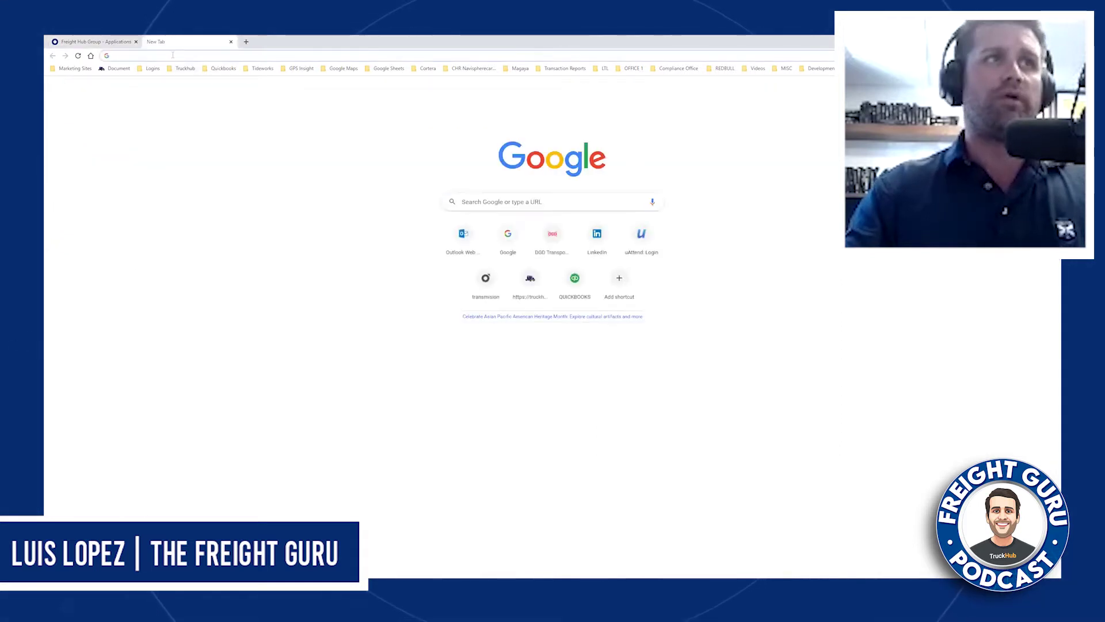
click(172, 55)
text(grass)
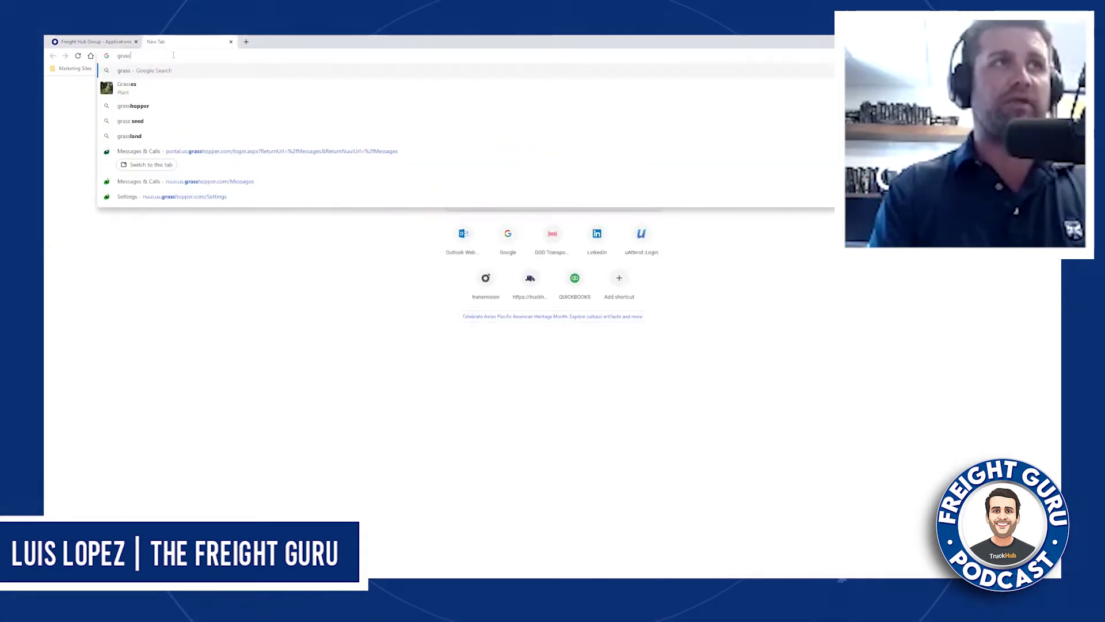
text(hopper)
key(Return)
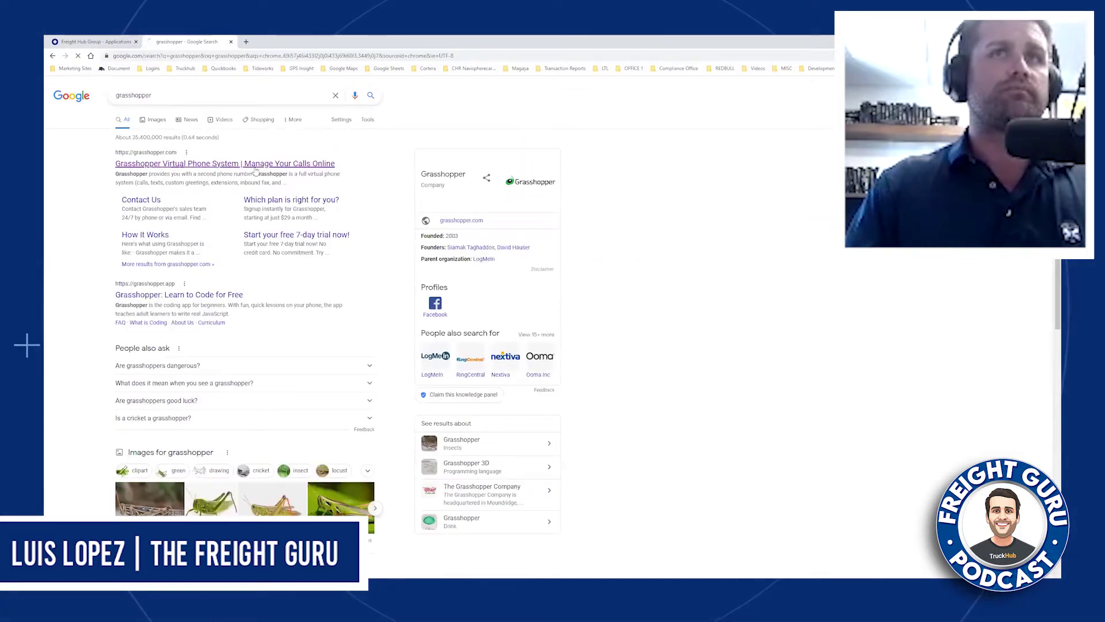
click(176, 164)
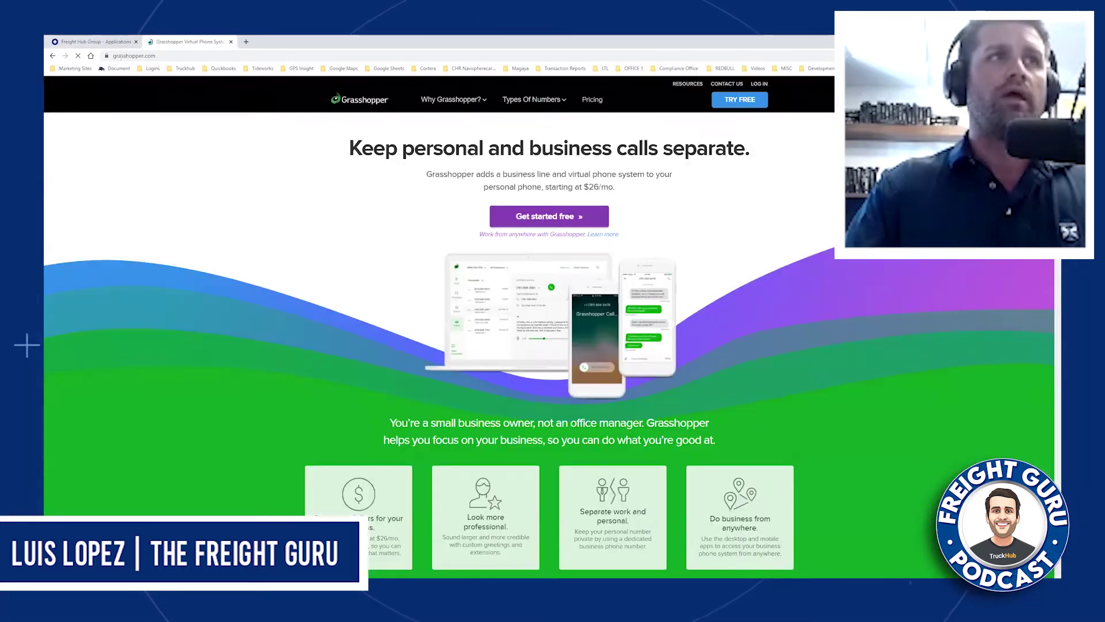
Return to Okta's Add Application page, search the integrations for grasshopper and open the Grasshopper integration.
click(92, 41)
click(557, 166)
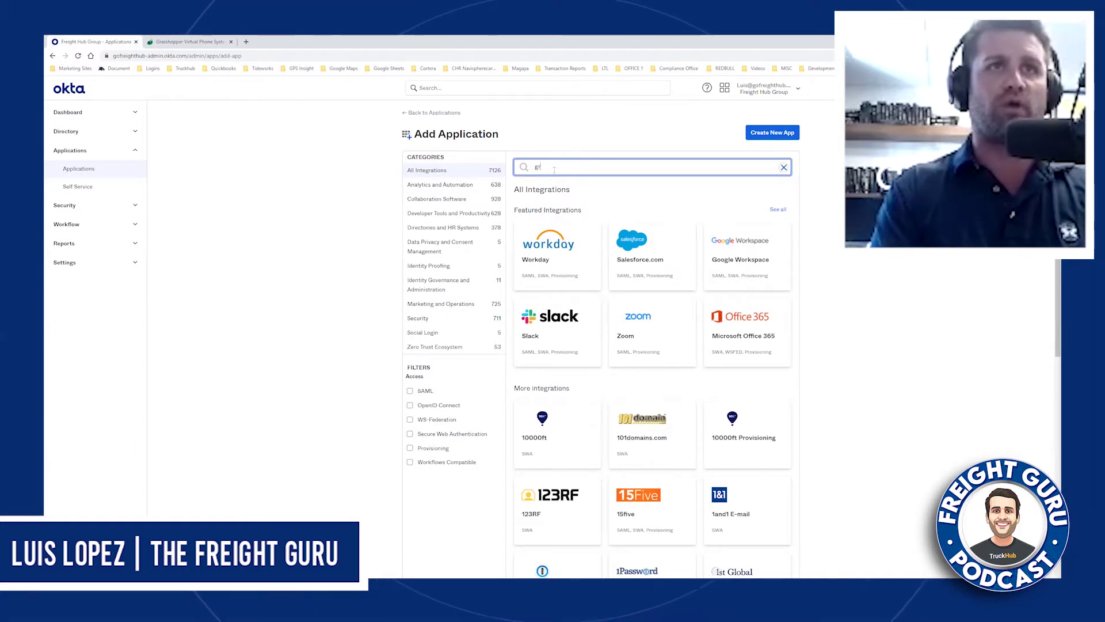
text(grasshopper)
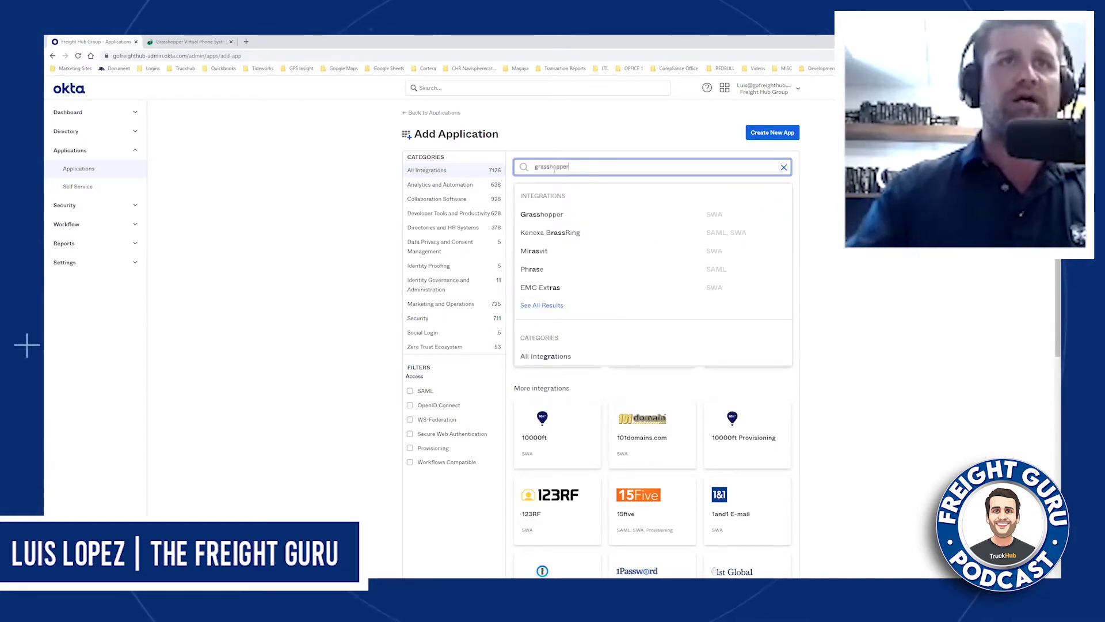
click(554, 214)
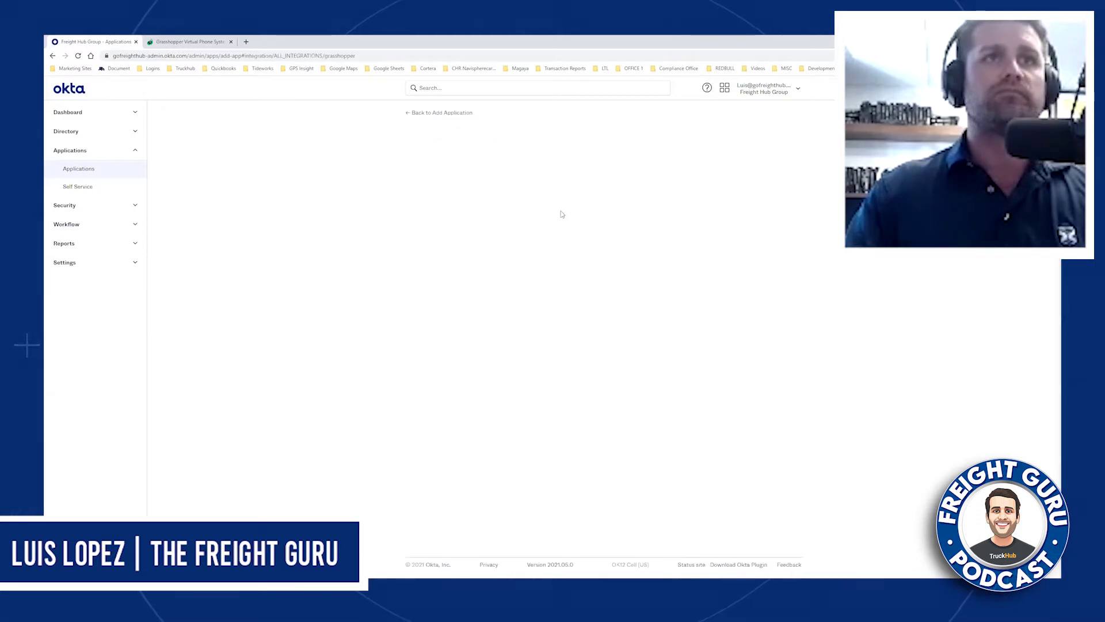
Add Grasshopper with default general settings and have users share a single username and password set by administrator.
click(465, 211)
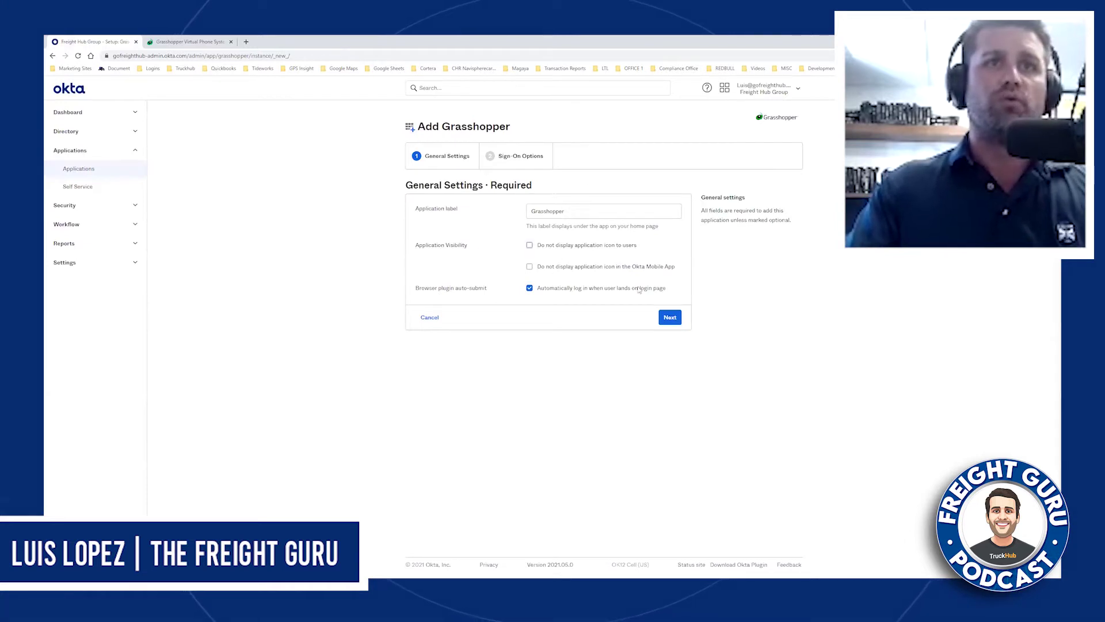
click(666, 321)
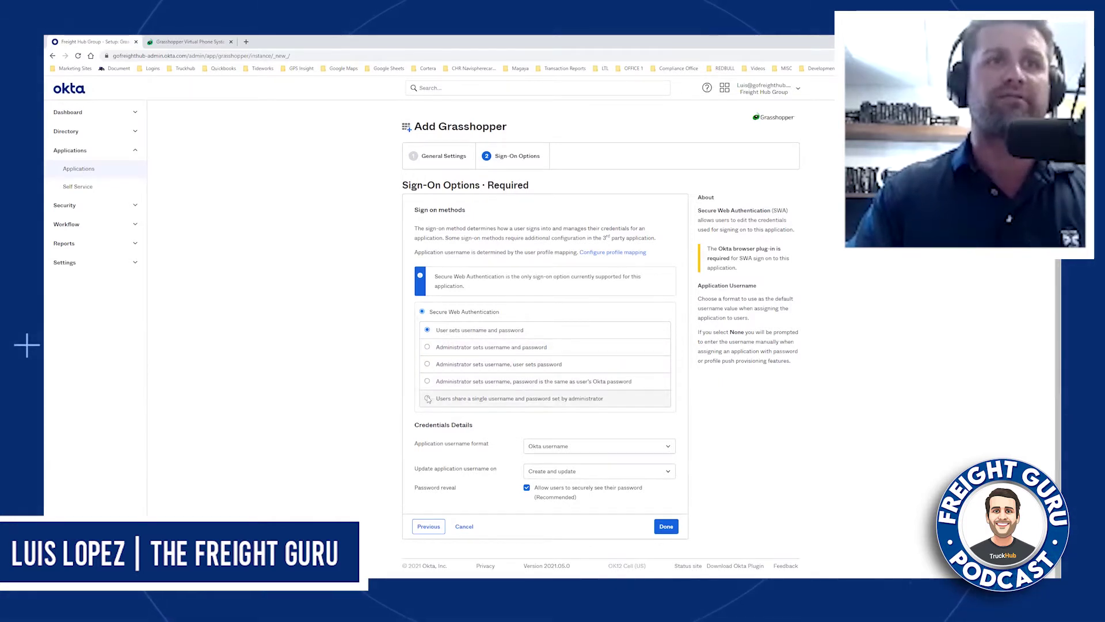
click(428, 399)
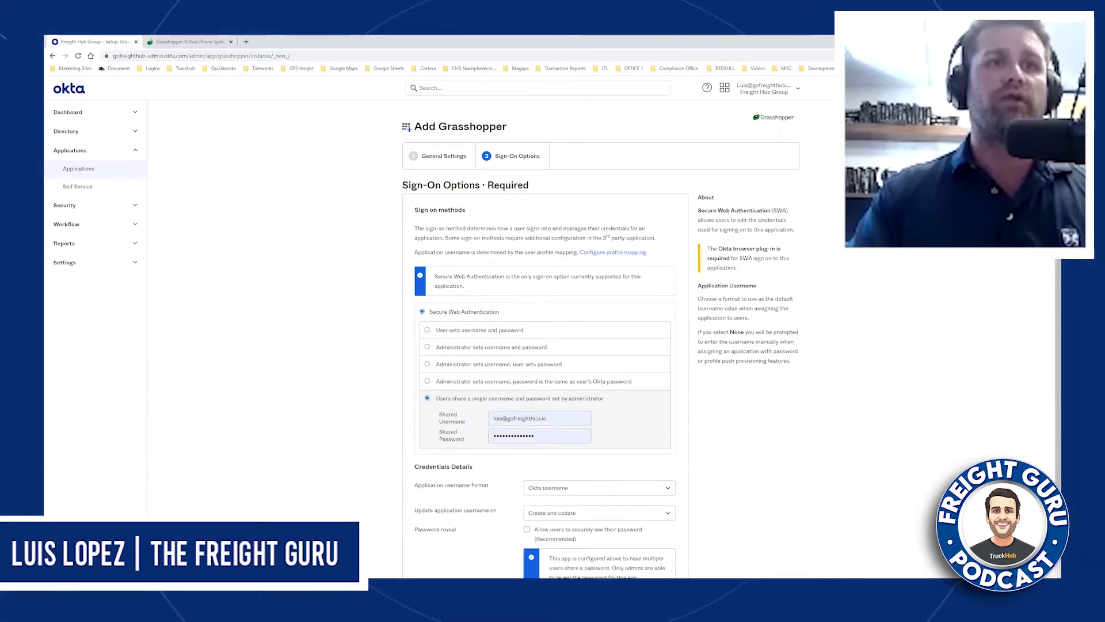
Switch to the Grasshopper website, sign in with the saved credentials, and go back to the sign-in page.
click(189, 41)
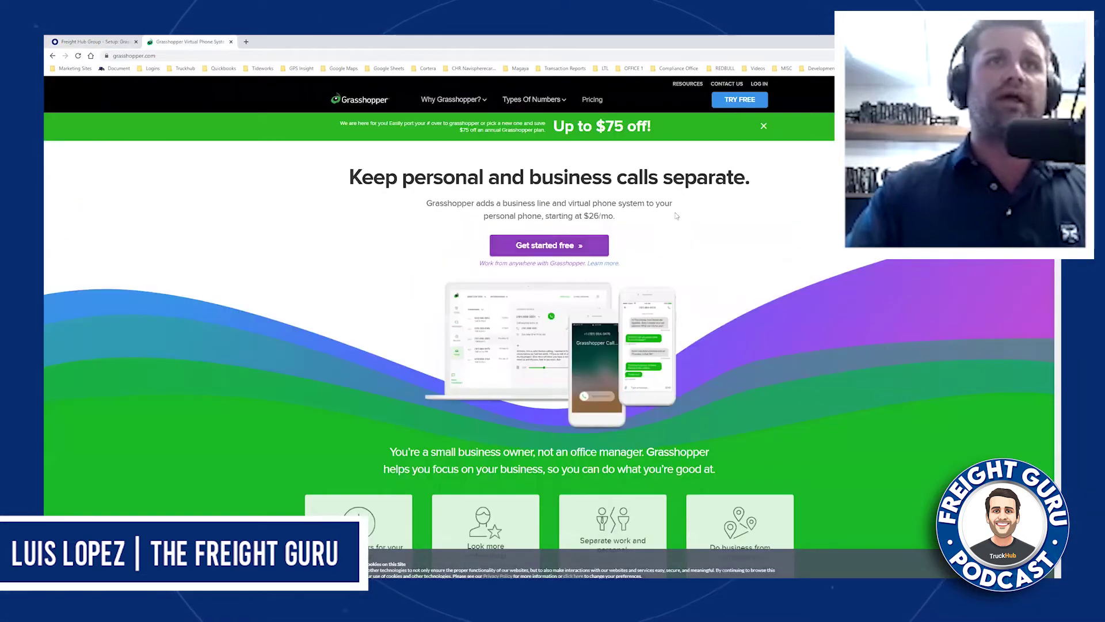
click(763, 86)
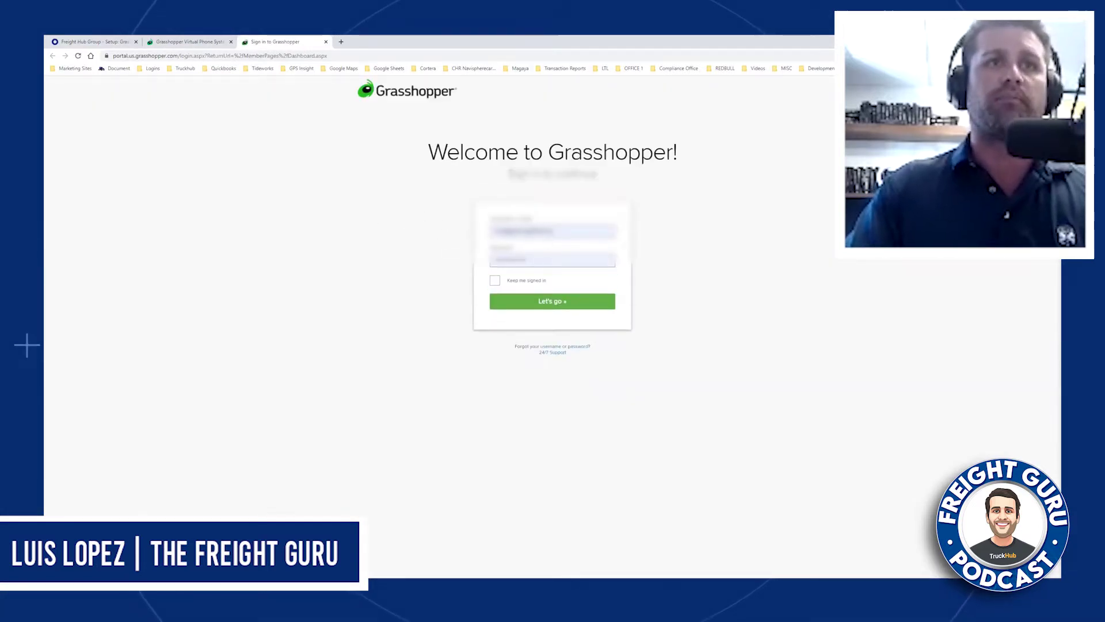
click(569, 303)
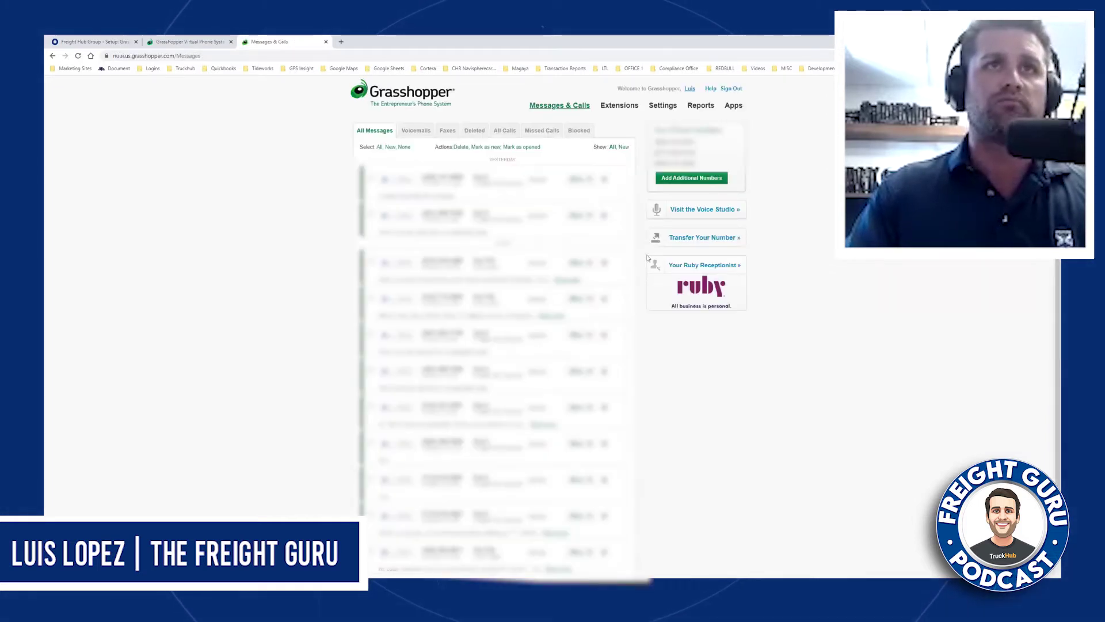
click(53, 56)
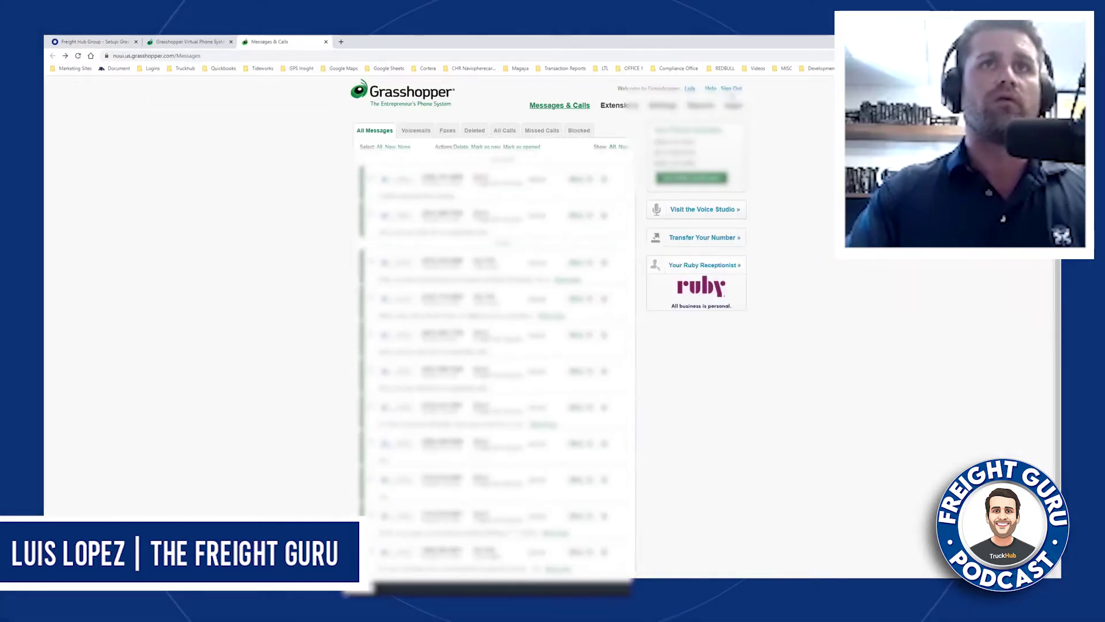
Inspect the password field of the Grasshopper sign-in page in the browser's developer tools.
right_click(547, 261)
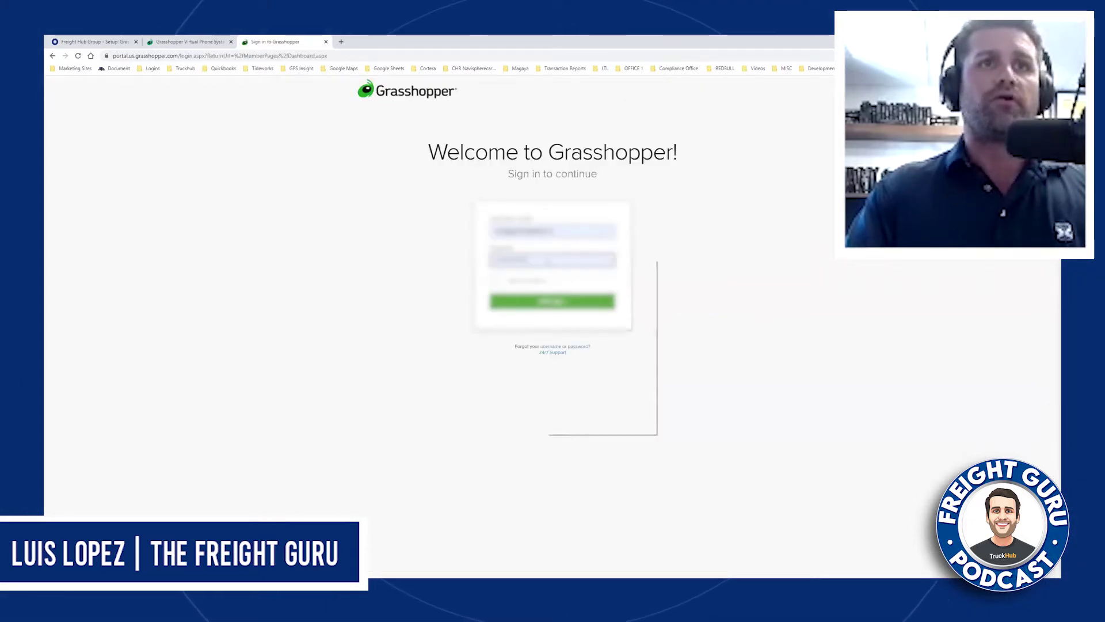
click(587, 429)
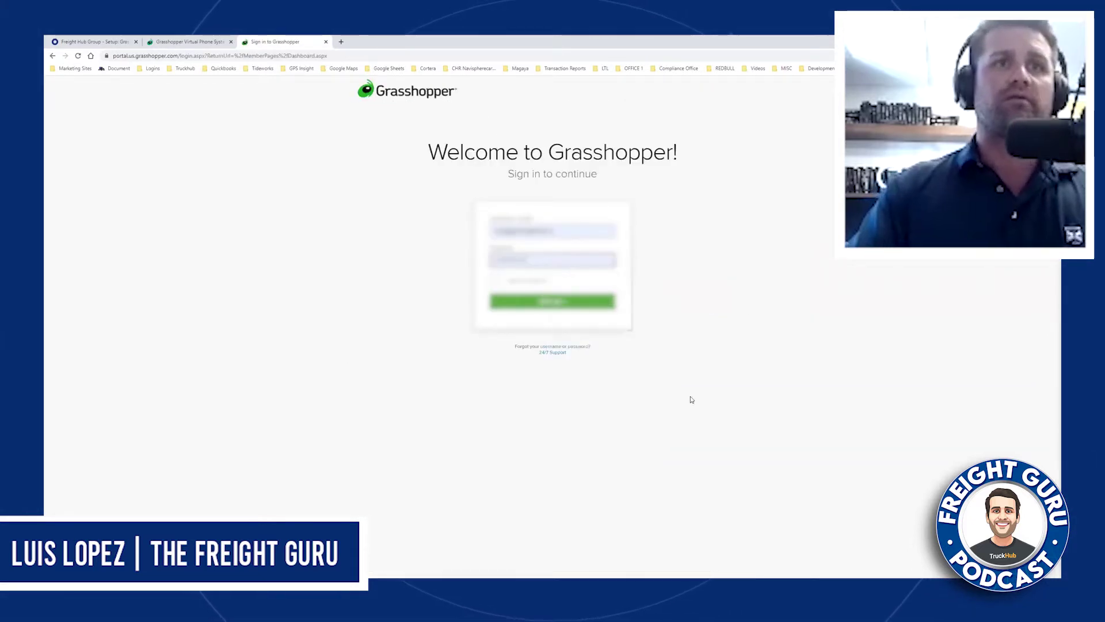
click(960, 263)
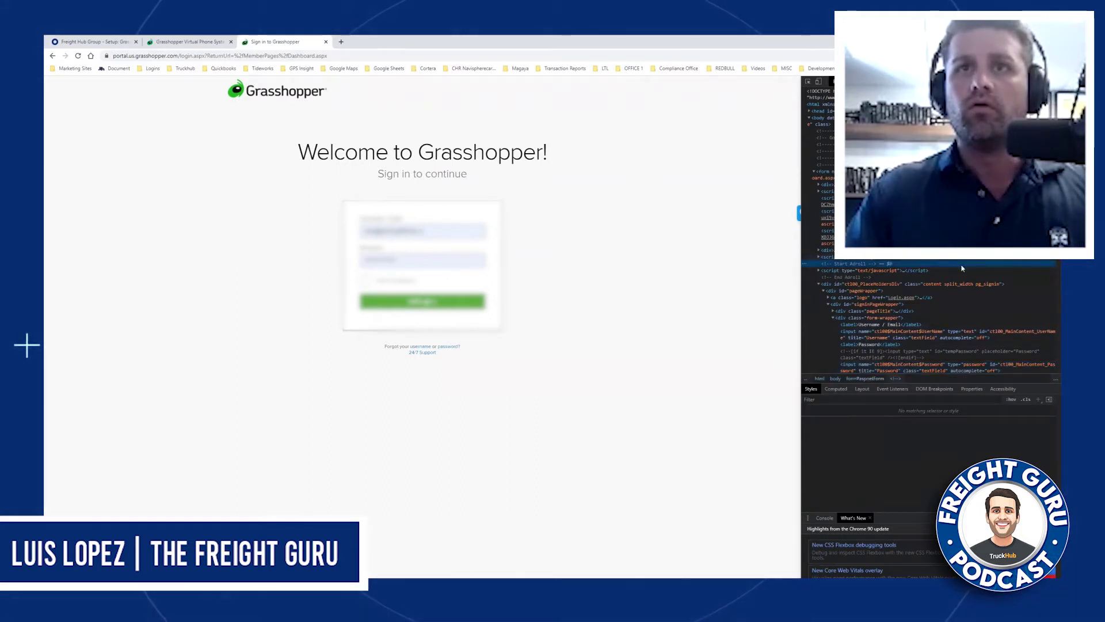
Examine the sign-in form's HTML for the element that defines the password field.
scroll(961, 263, down, 5)
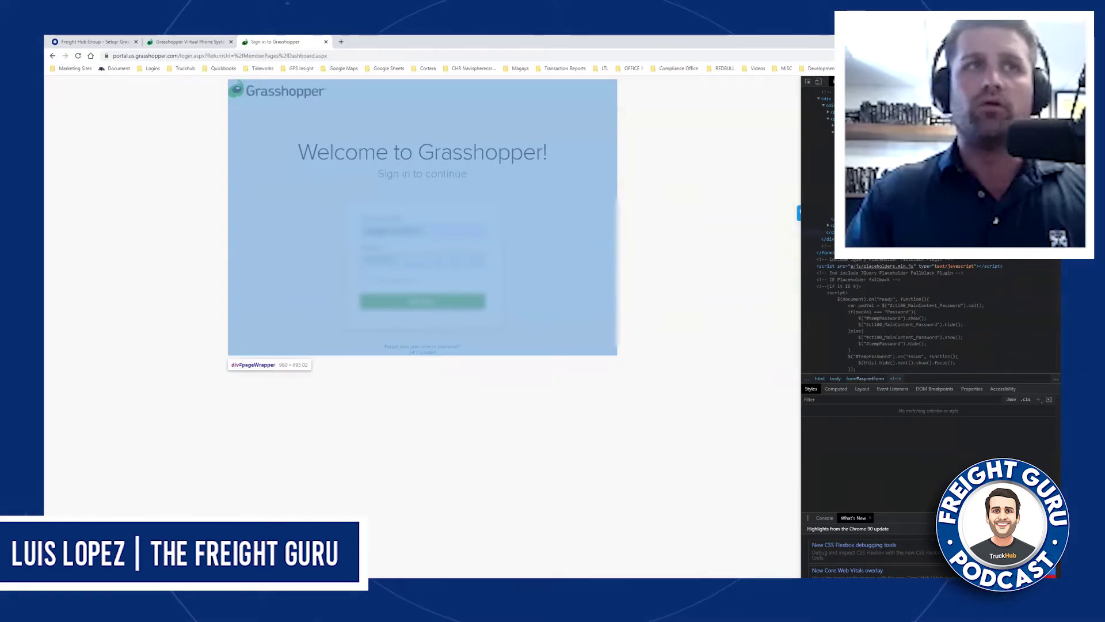
scroll(836, 291, up, 5)
click(422, 260)
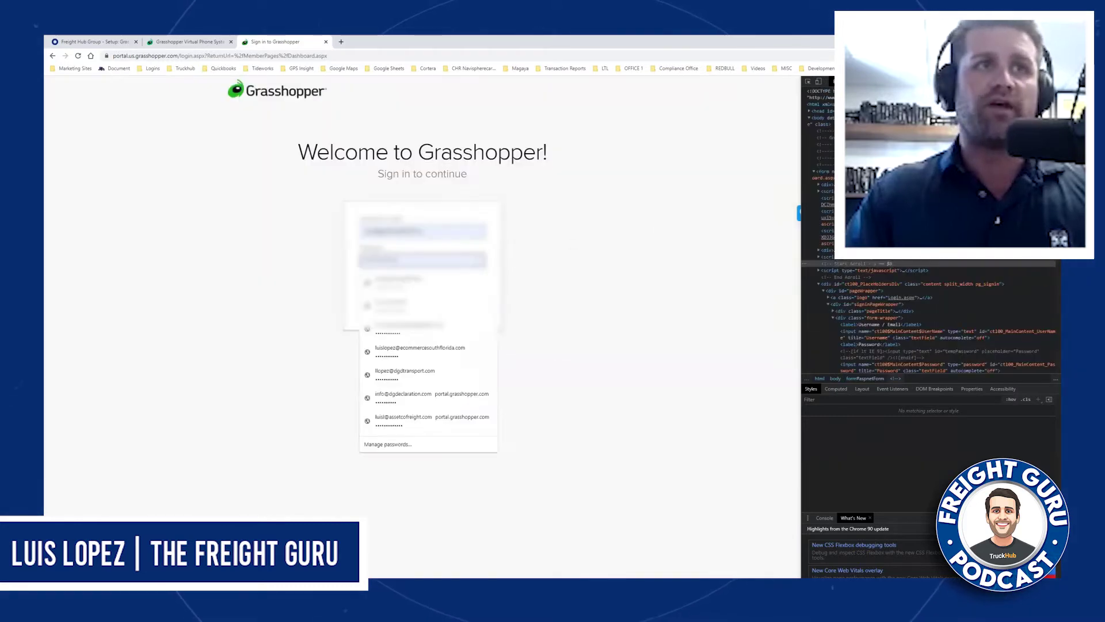
click(520, 282)
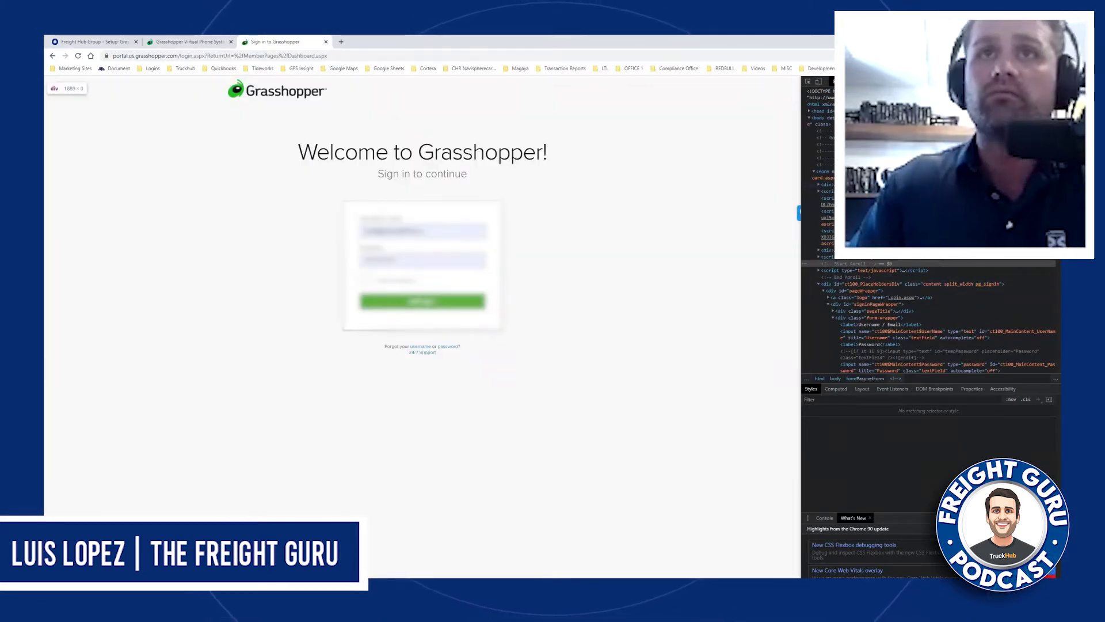
scroll(851, 190, down, 5)
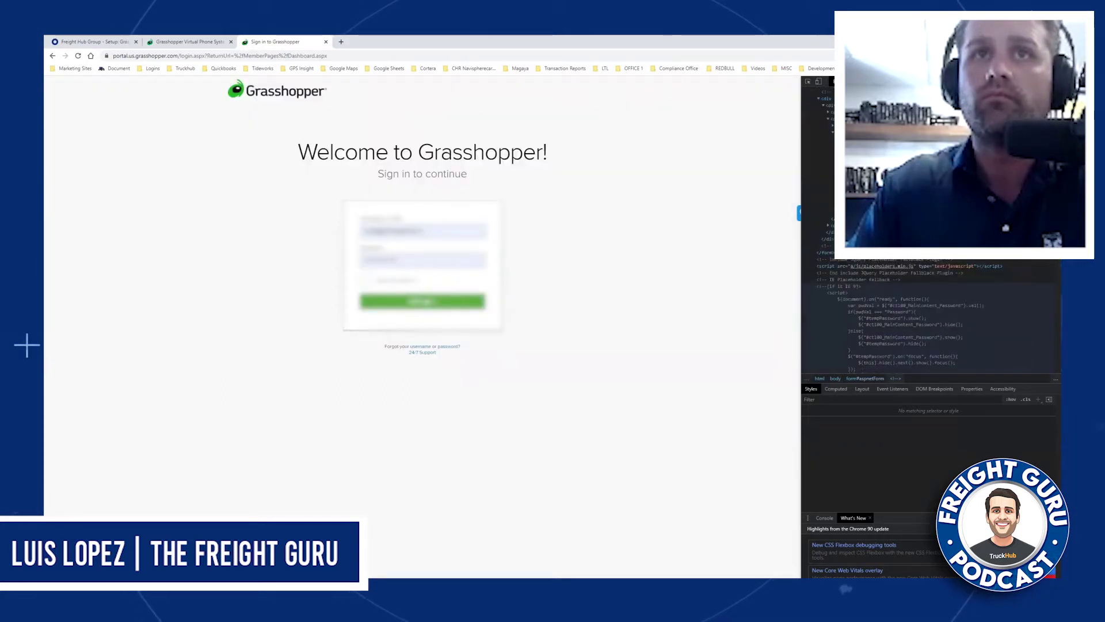
scroll(852, 221, up, 4)
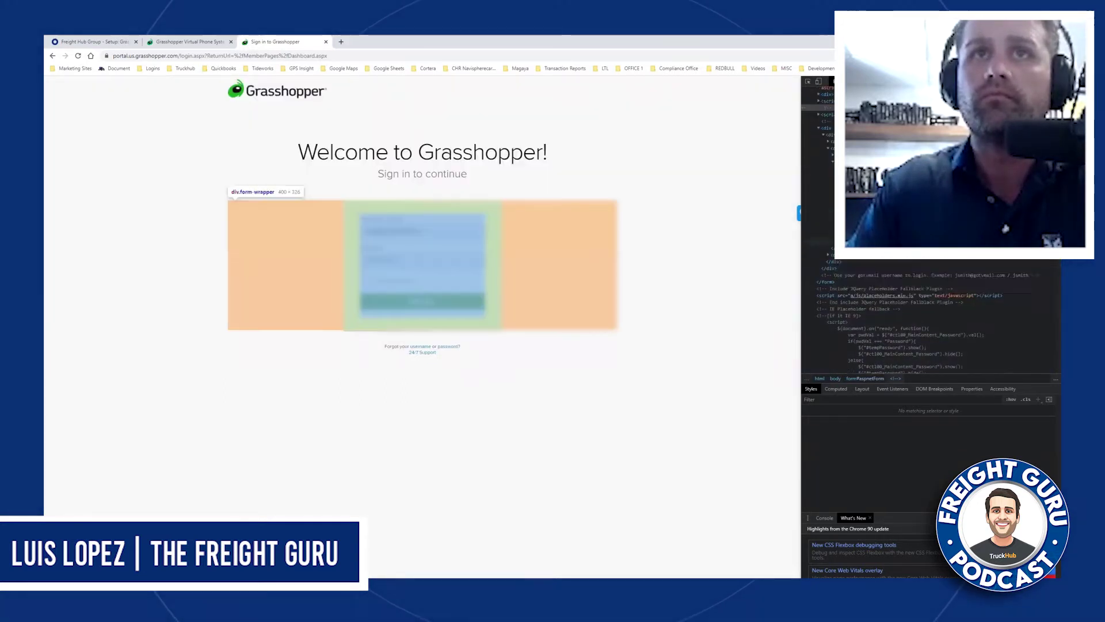
click(423, 260)
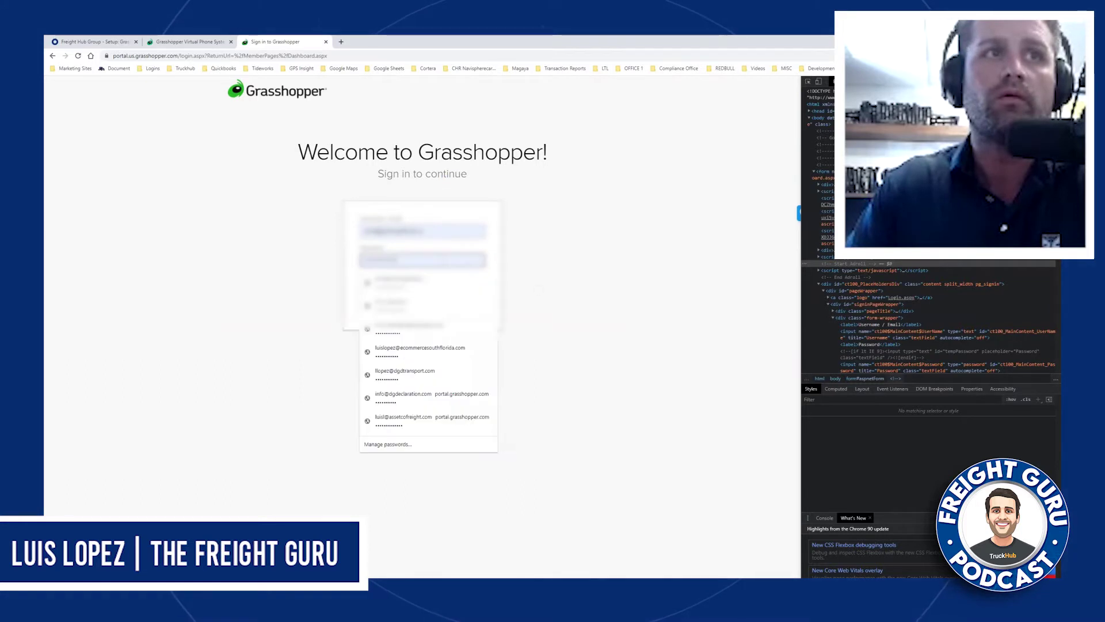
click(431, 282)
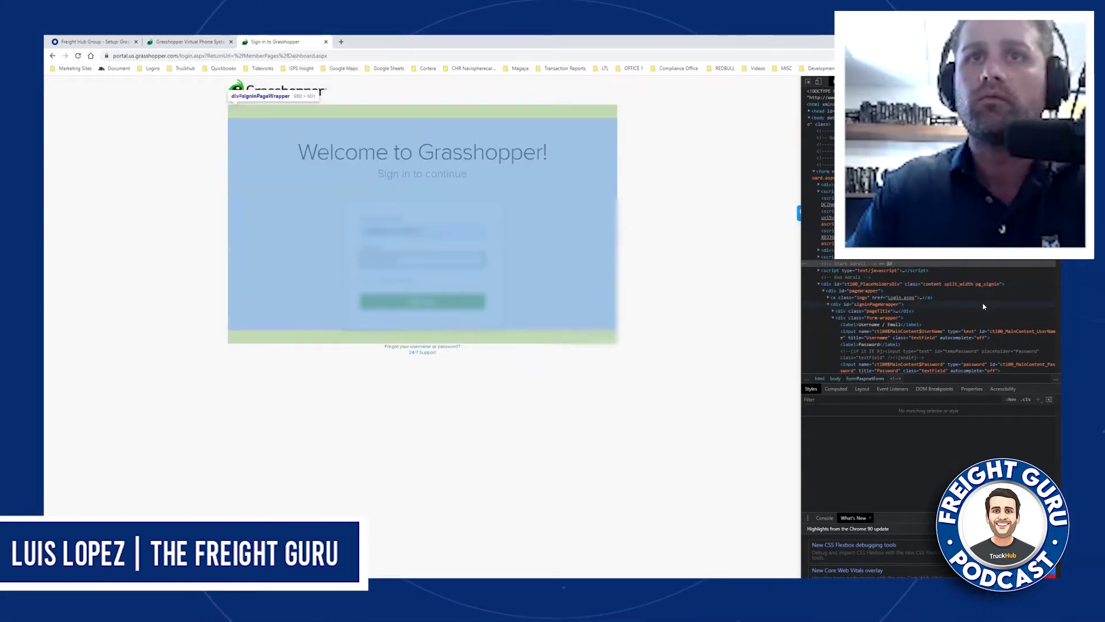
scroll(977, 304, down, 5)
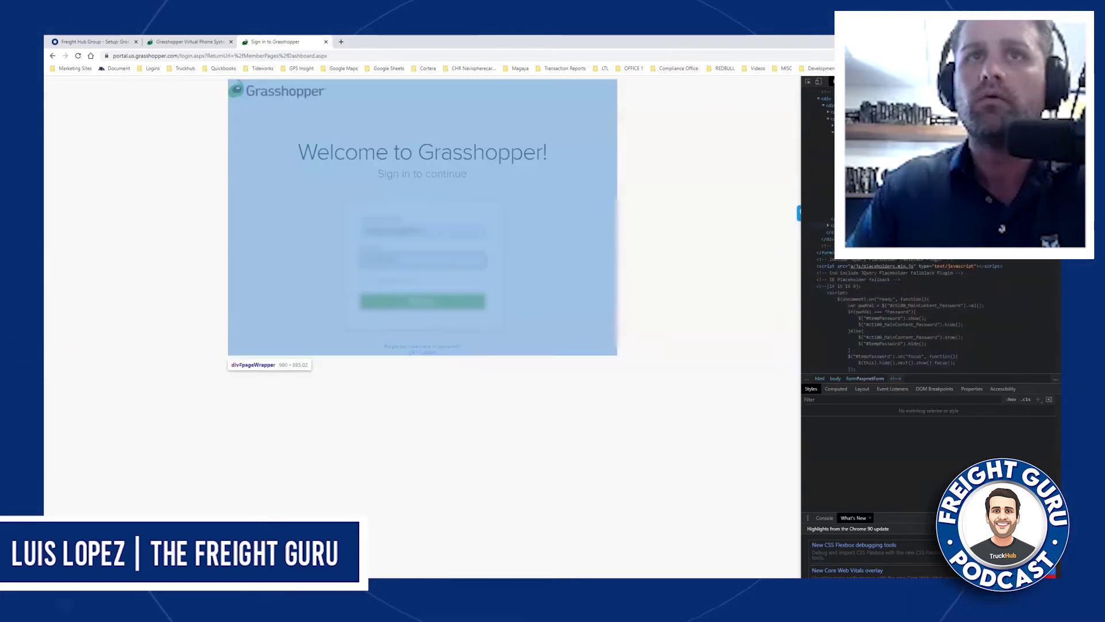
click(921, 159)
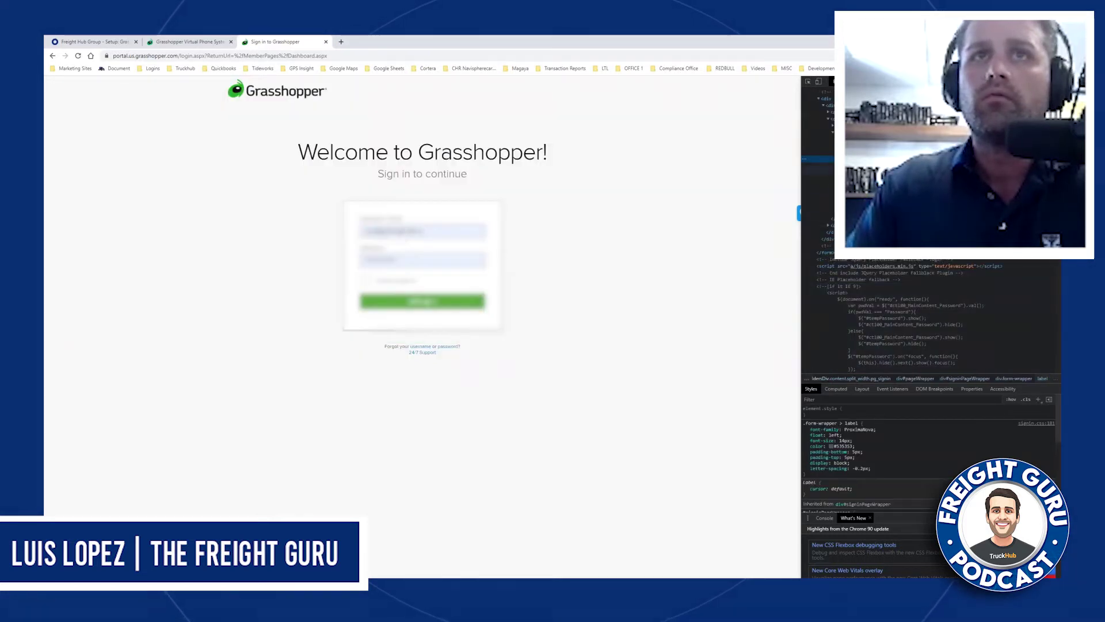
Change the type attribute of the password input element in the sign-in page's HTML to TEXT.
scroll(921, 158, up, 4)
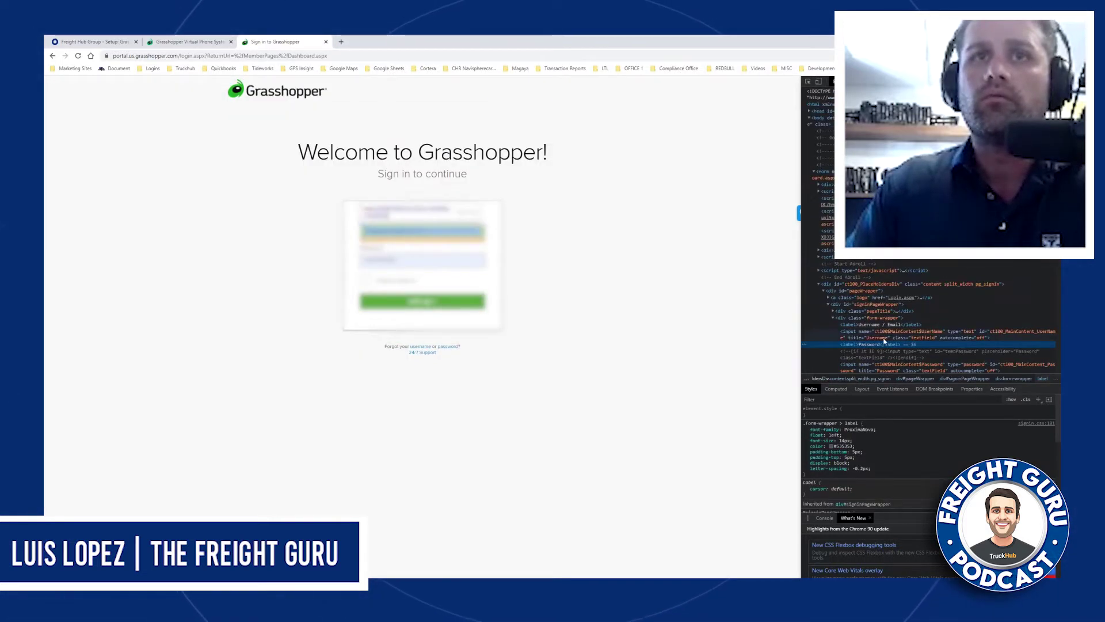
click(983, 366)
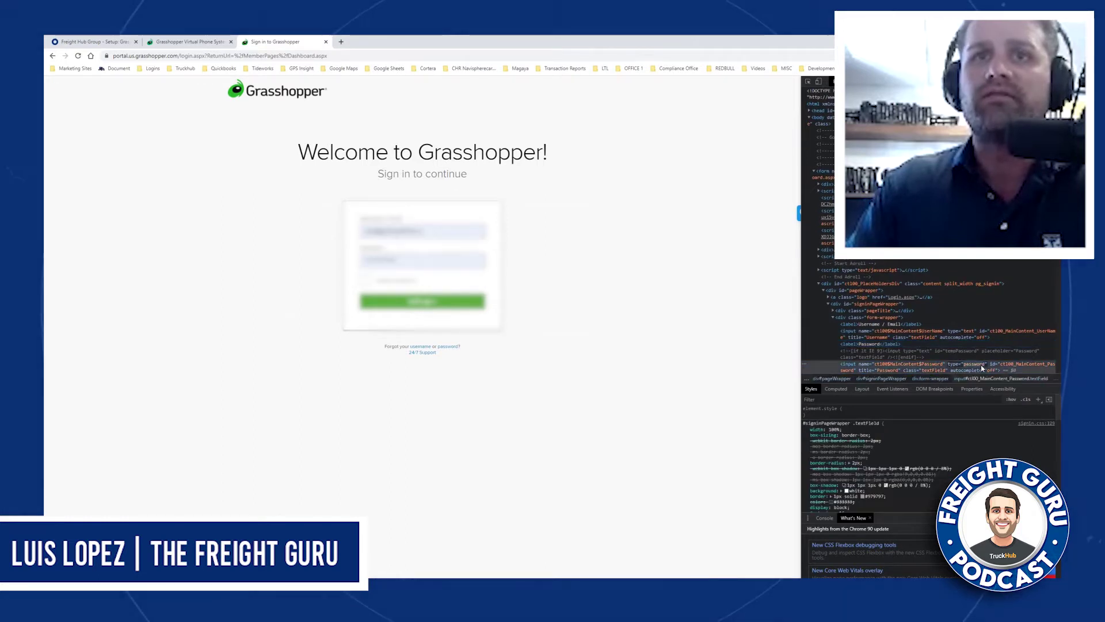
double_click(982, 367)
key(BackSpace)
key(BackSpace)
key(BackSpace)
key(BackSpace)
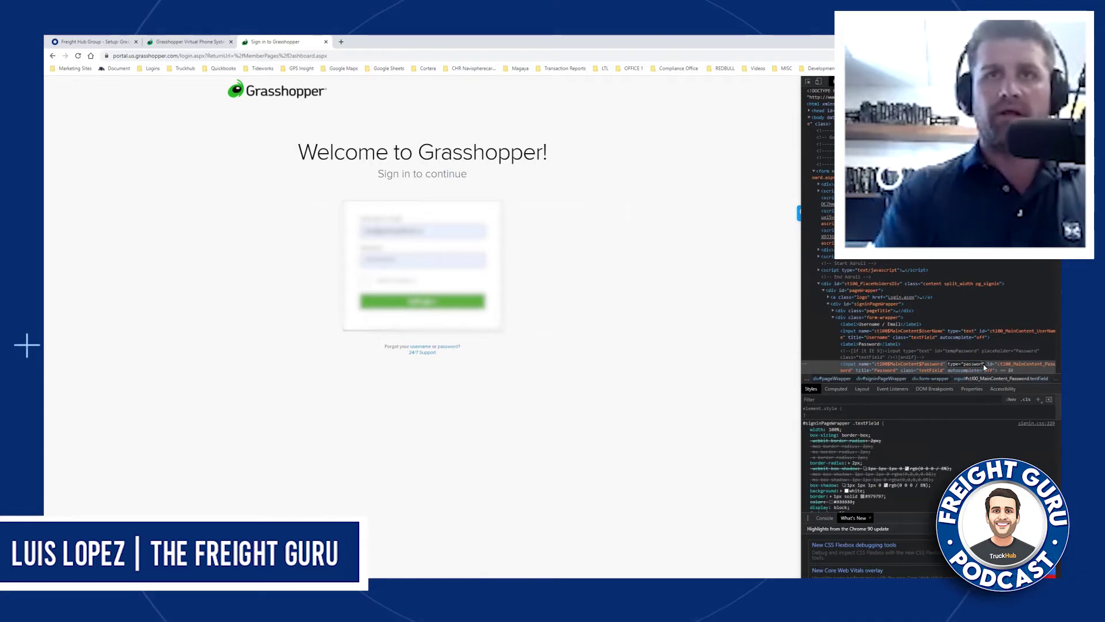
key(BackSpace)
key(BackSpace)
key(BackSpace)
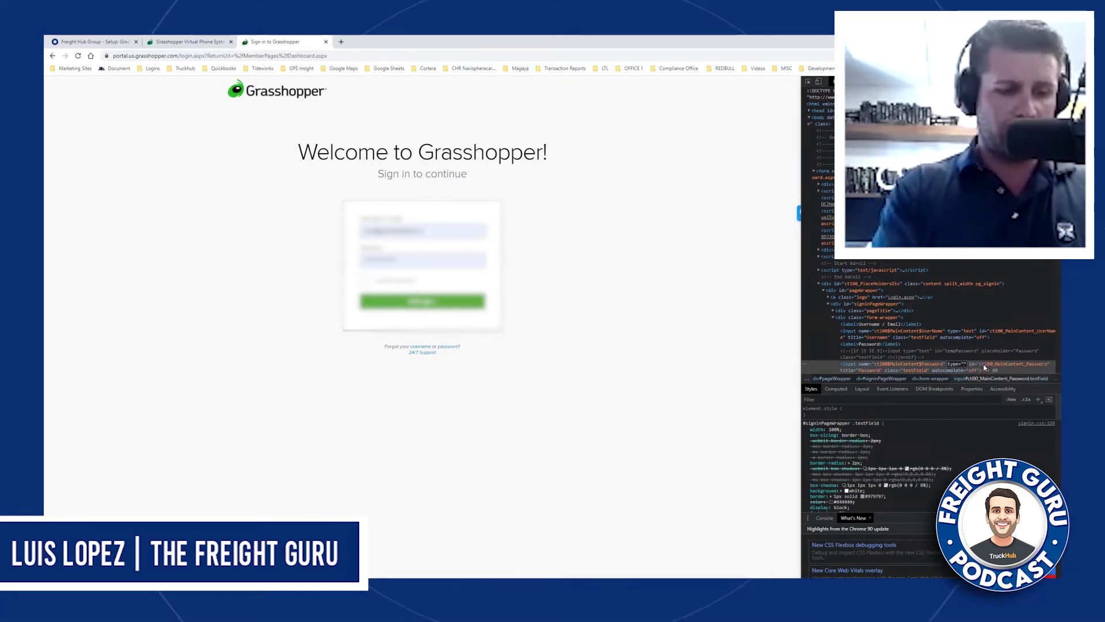
text(TEXT)
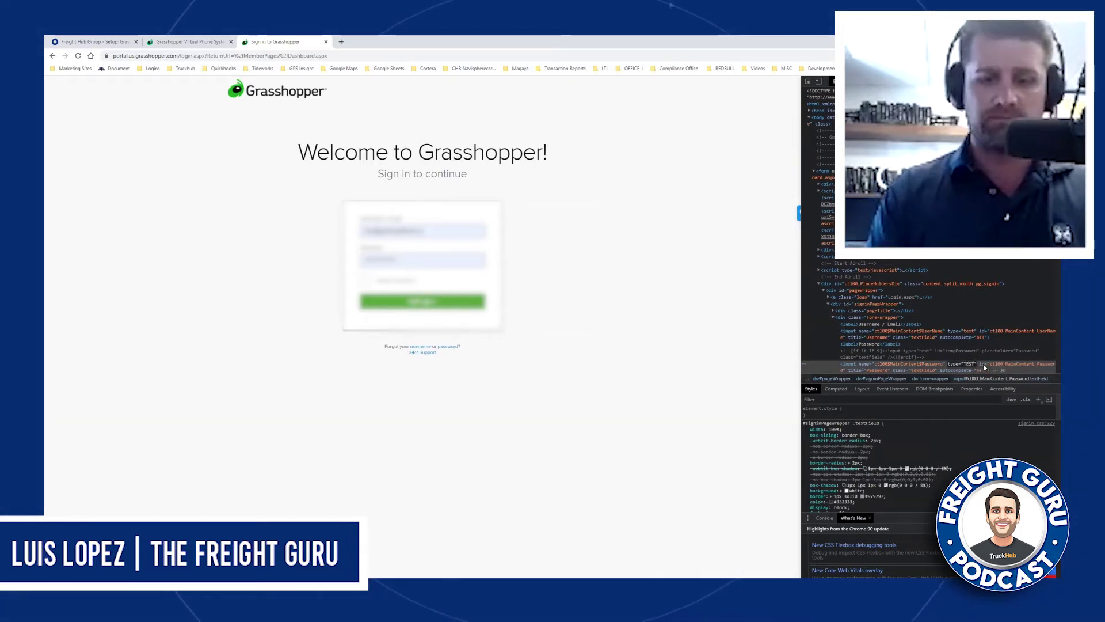
key(Return)
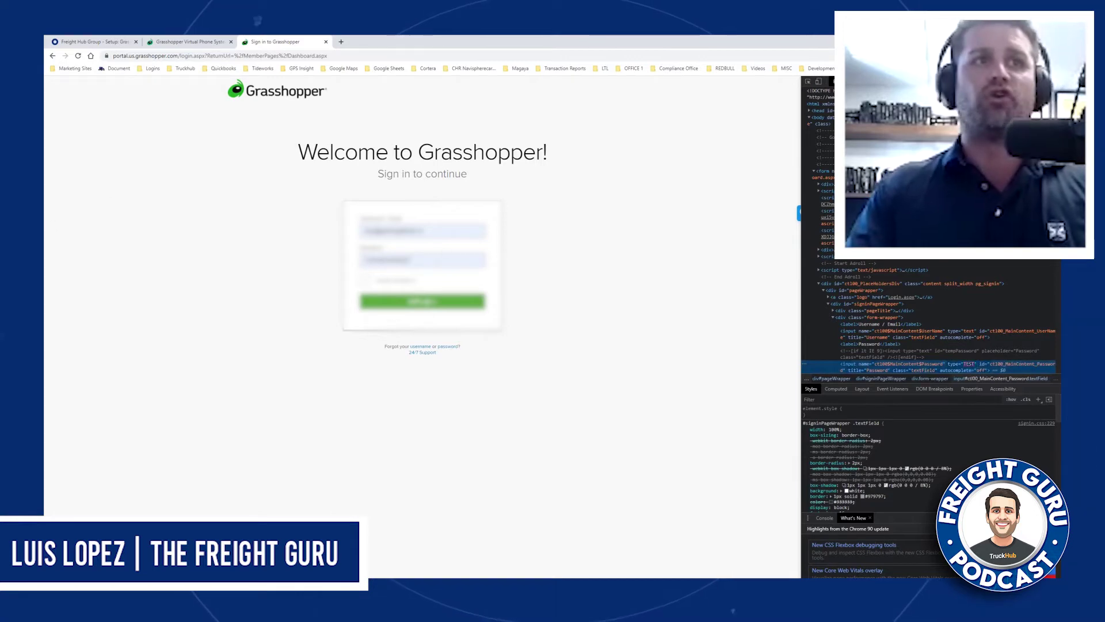
Copy the revealed password from the password field on the Grasshopper sign-in page.
double_click(435, 260)
right_click(385, 260)
click(405, 287)
Switch to Okta, replace the Shared Password with the copied Grasshopper password, and finish adding the application.
click(193, 42)
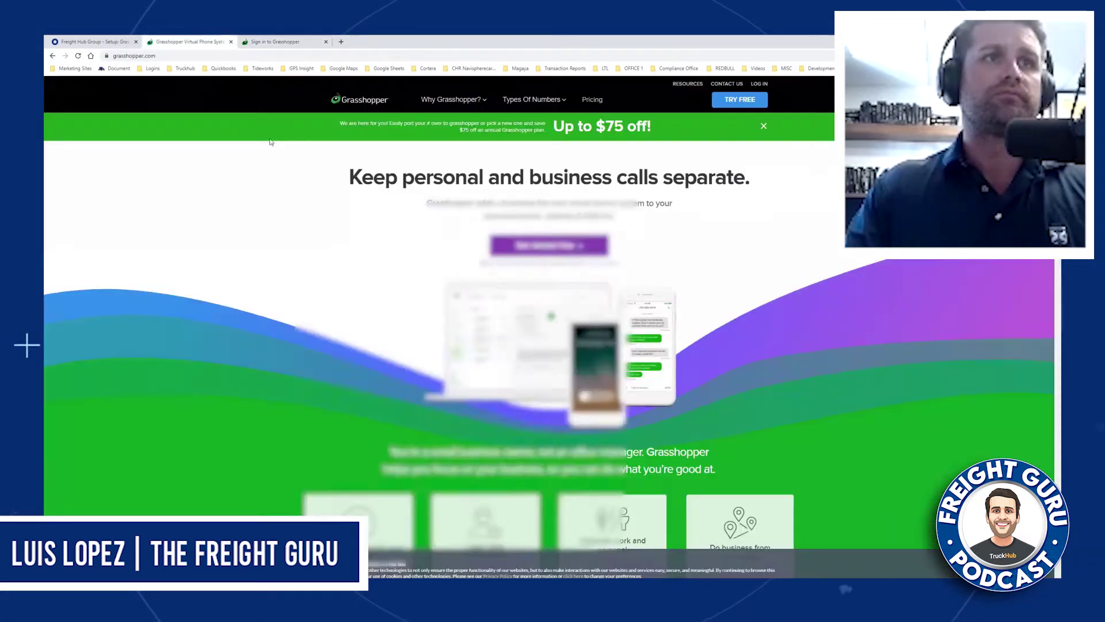
click(95, 42)
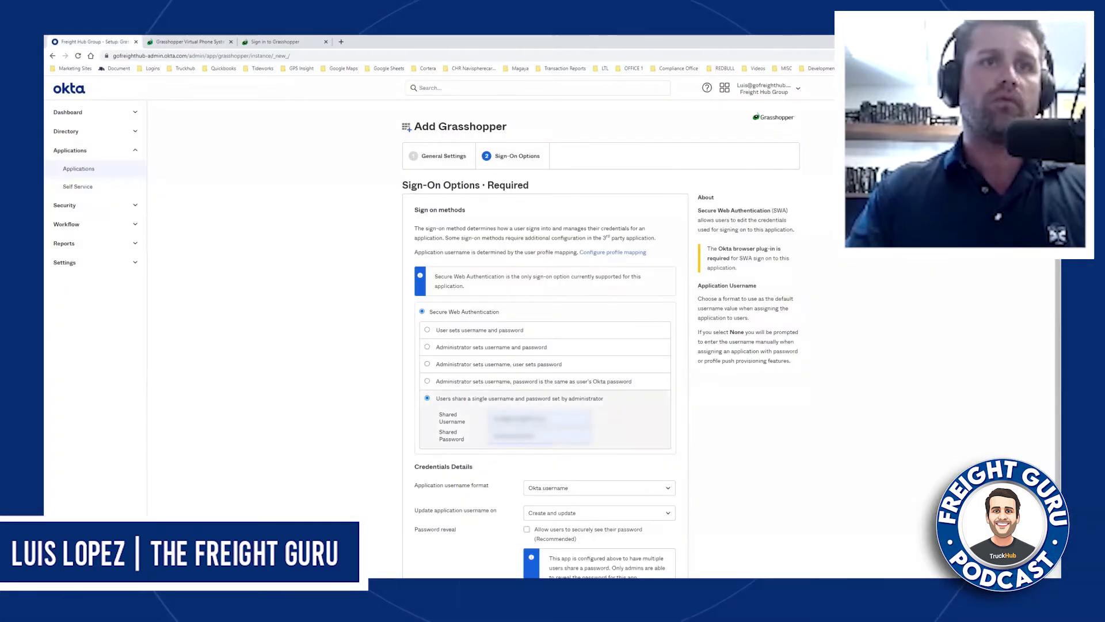
click(505, 436)
double_click(506, 436)
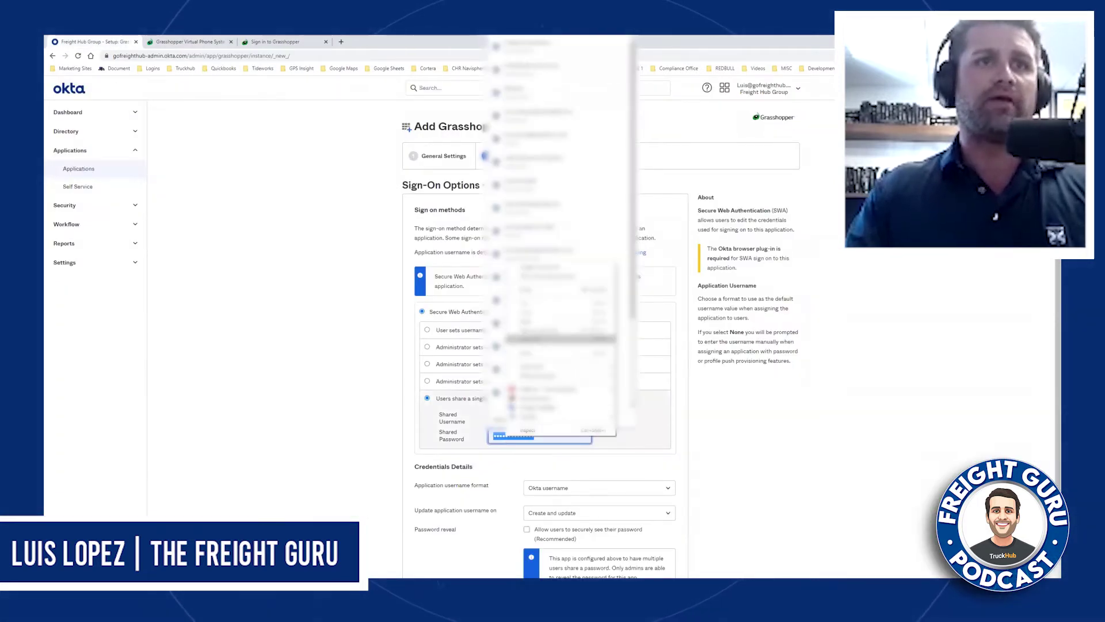
key(ctrl+v)
scroll(684, 398, down, 2)
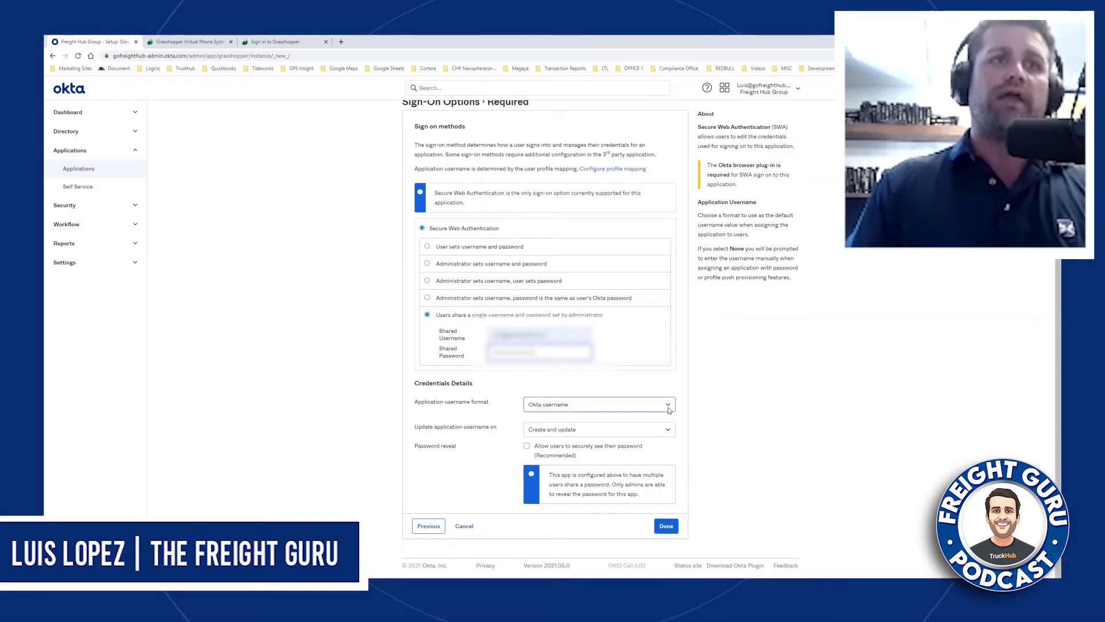
click(667, 526)
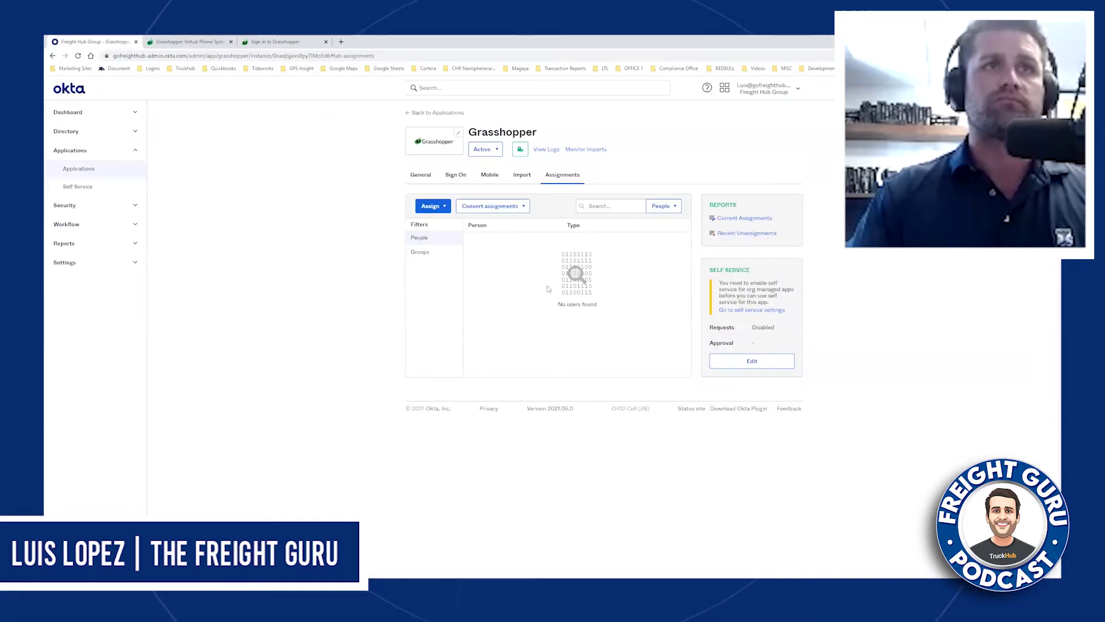
Assign the Grasshopper application to the Marketing group.
click(447, 206)
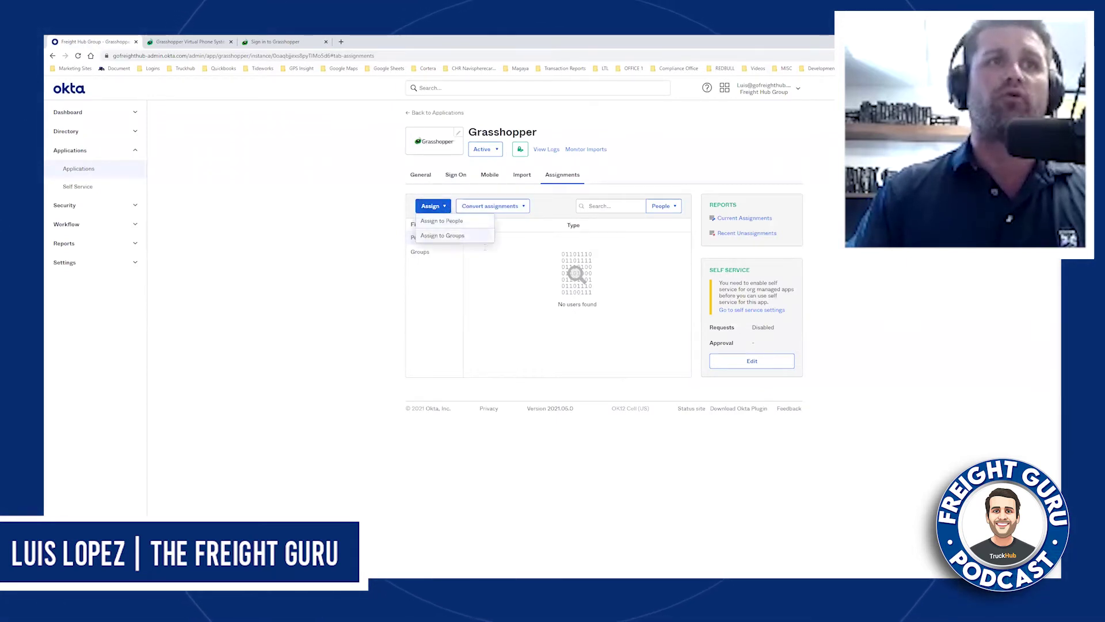
click(484, 236)
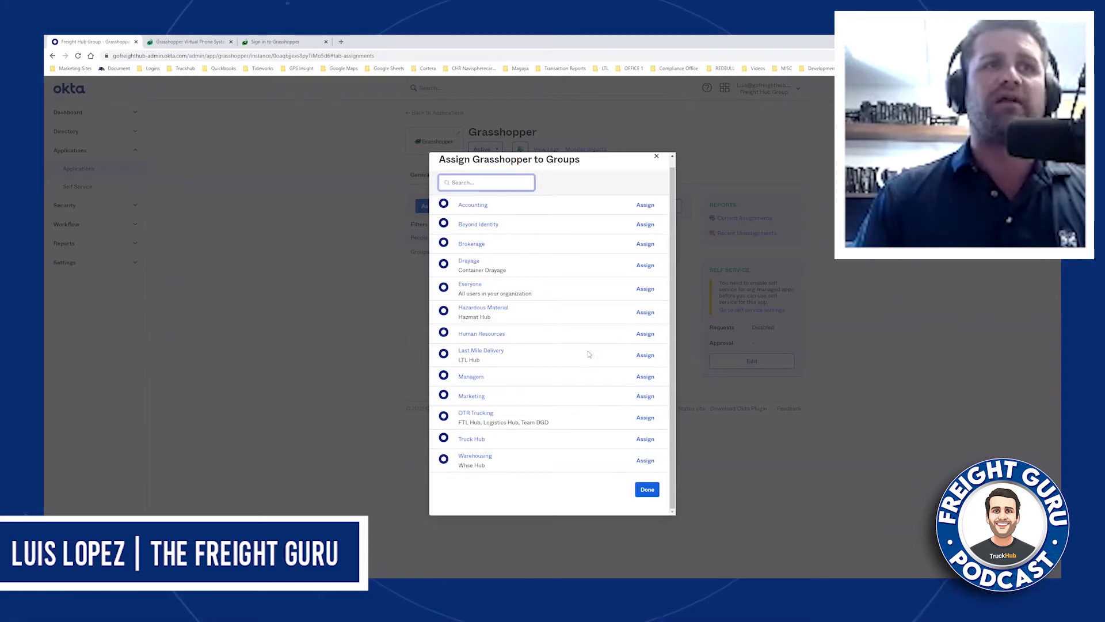
click(646, 397)
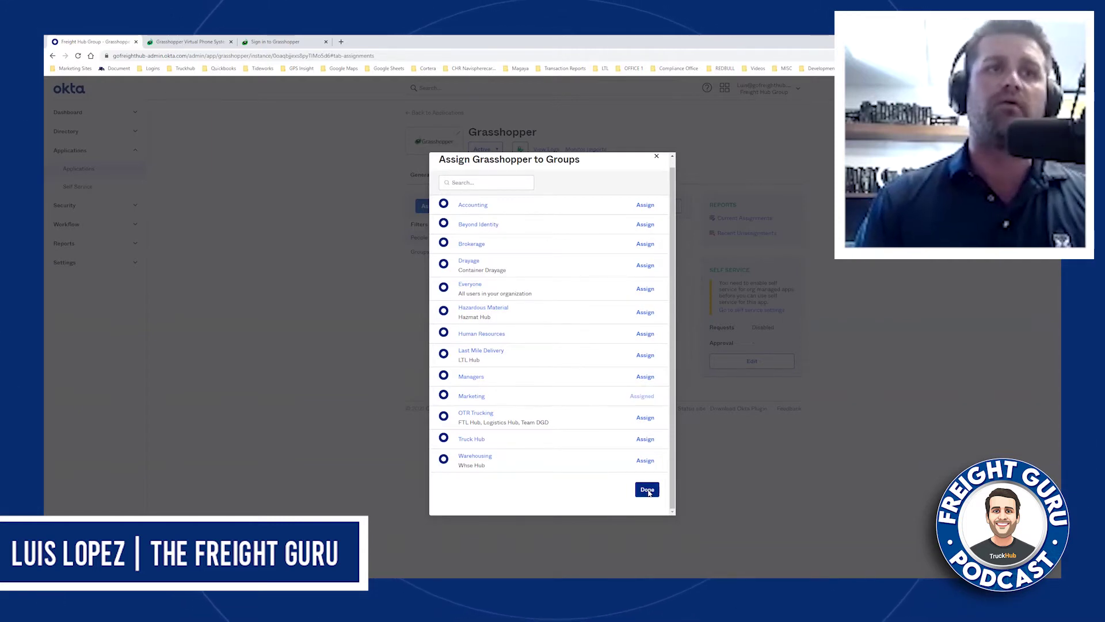
click(647, 491)
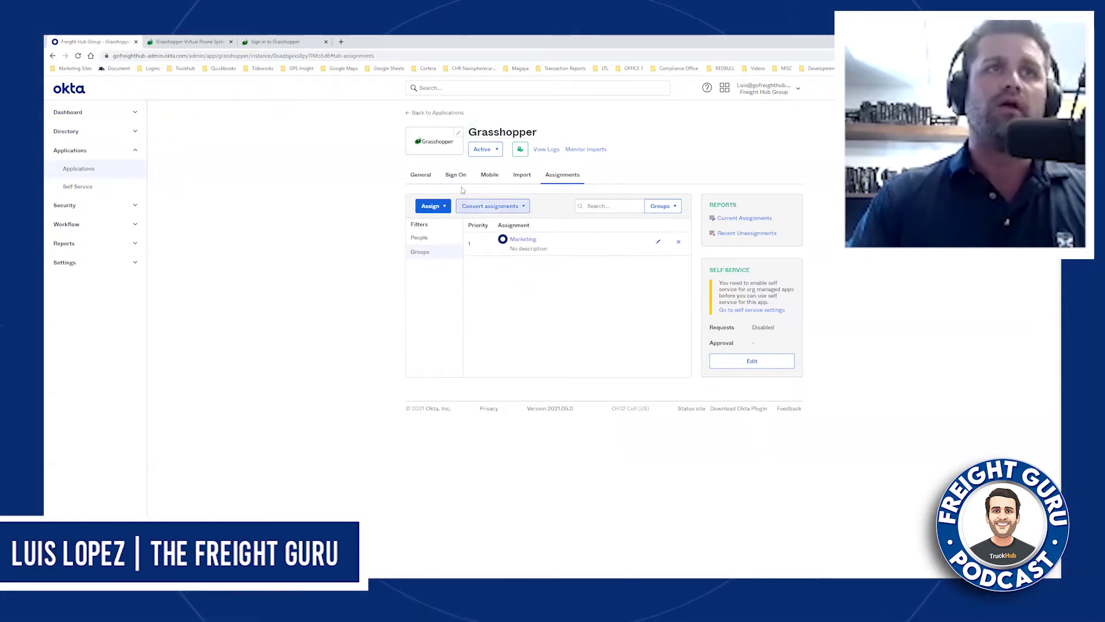
Review the Grasshopper application's General, Sign On, Mobile, Import and Assignments pages, including the list of assigned people.
click(420, 175)
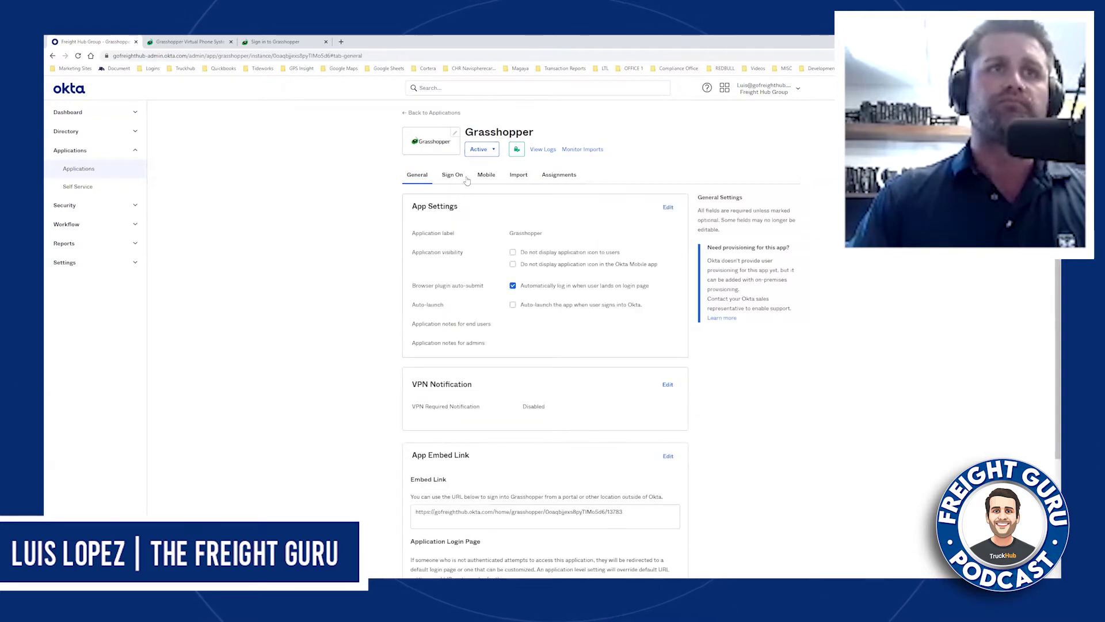
click(453, 174)
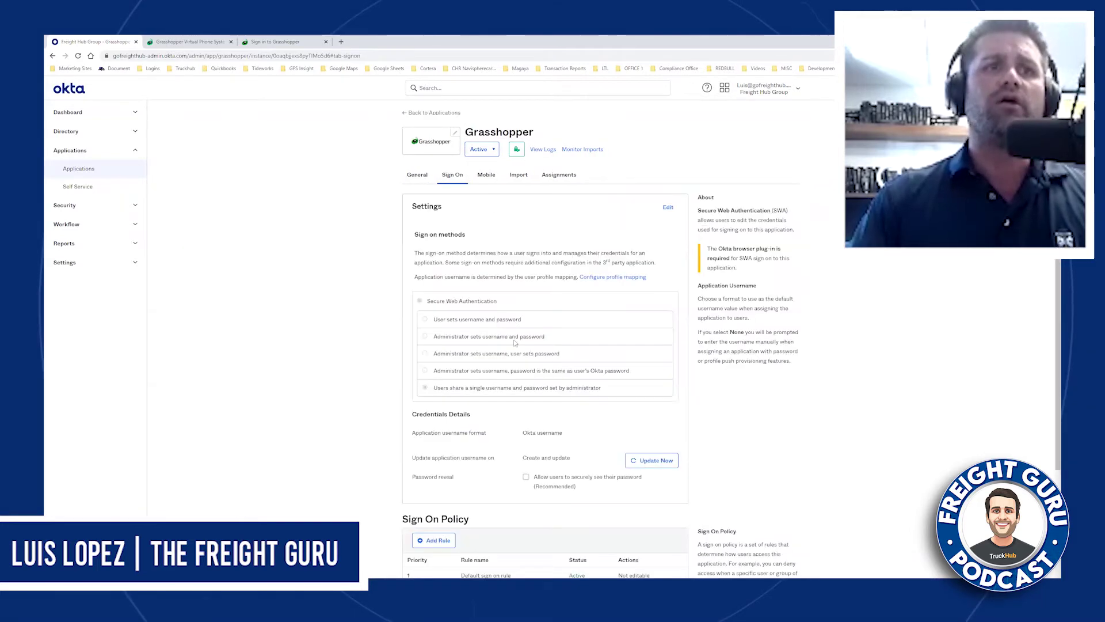
click(486, 175)
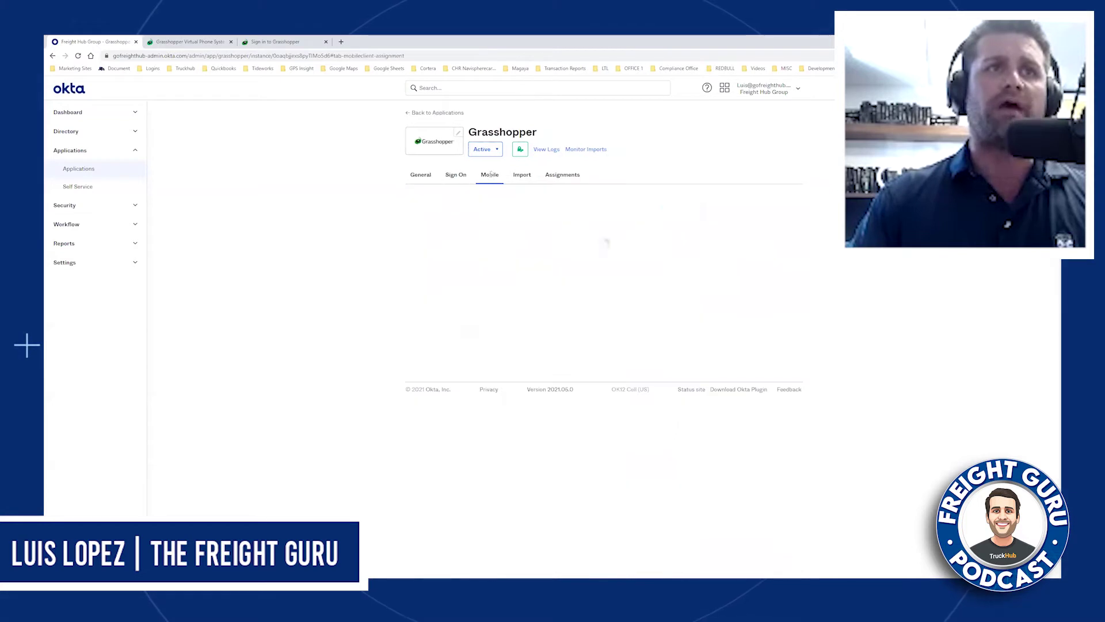
click(522, 175)
click(562, 174)
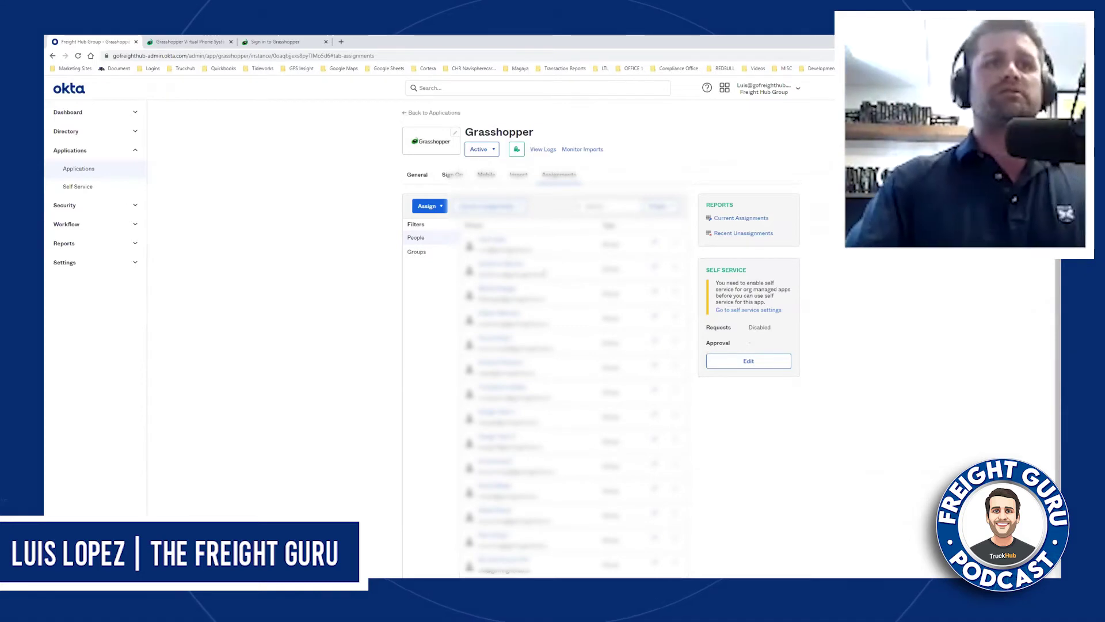
scroll(545, 275, down, 2)
scroll(468, 120, up, 1)
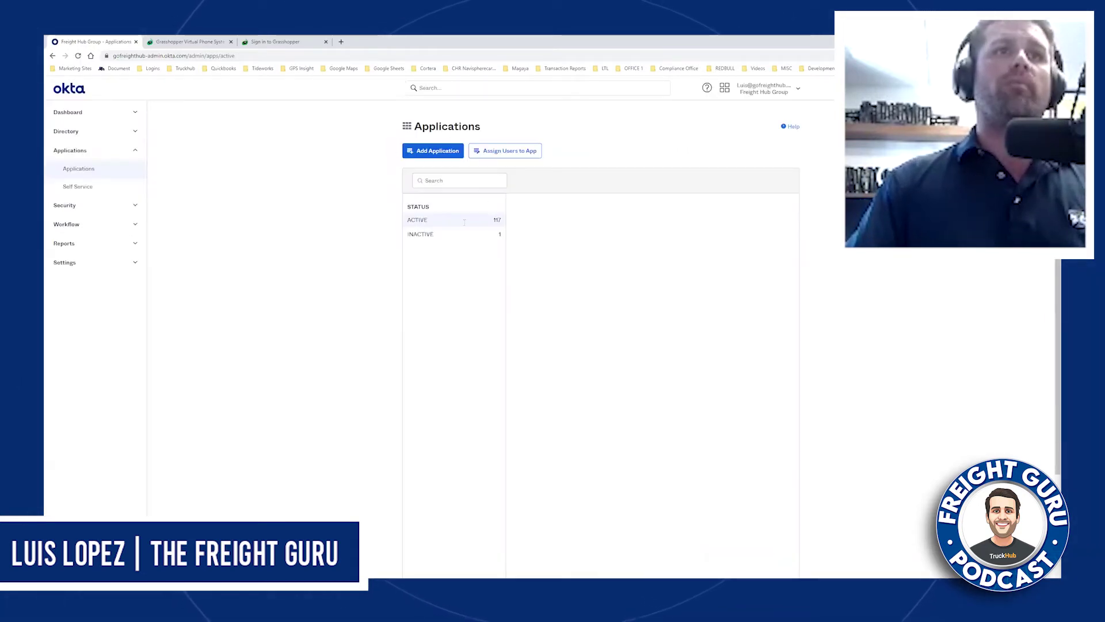
Search the Applications list for GRASS and open the end-user app dashboard.
click(454, 182)
text(GRASS)
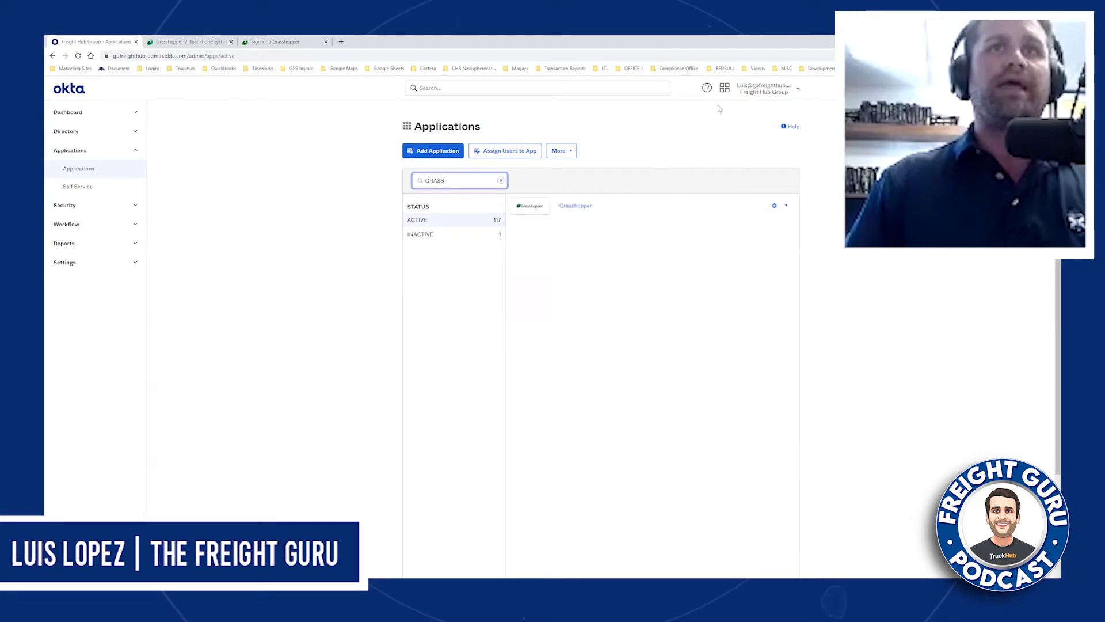
click(725, 87)
click(686, 124)
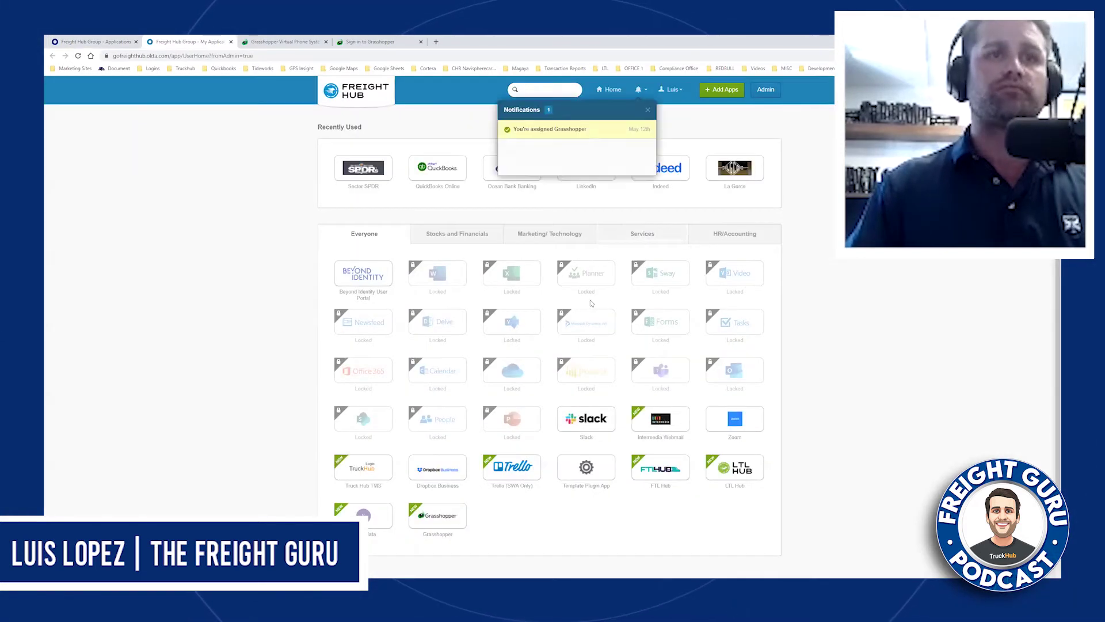
Move the Grasshopper app from the Everyone section to the Marketing/Technology section of the dashboard and display that section.
drag(438, 515, 554, 241)
drag(650, 466, 549, 234)
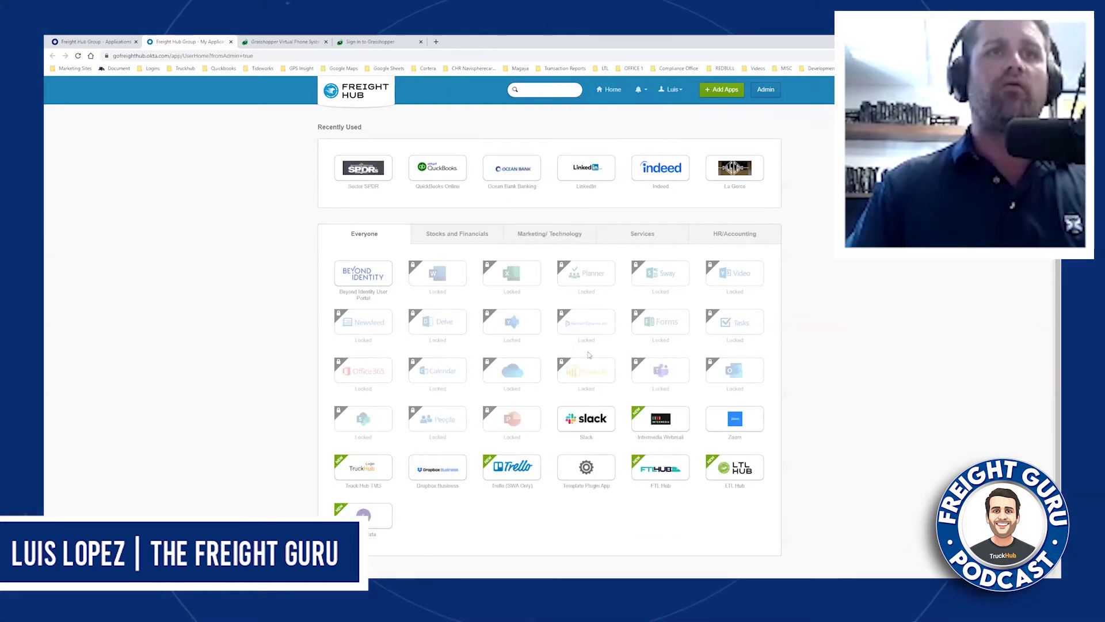
right_click(600, 474)
click(589, 469)
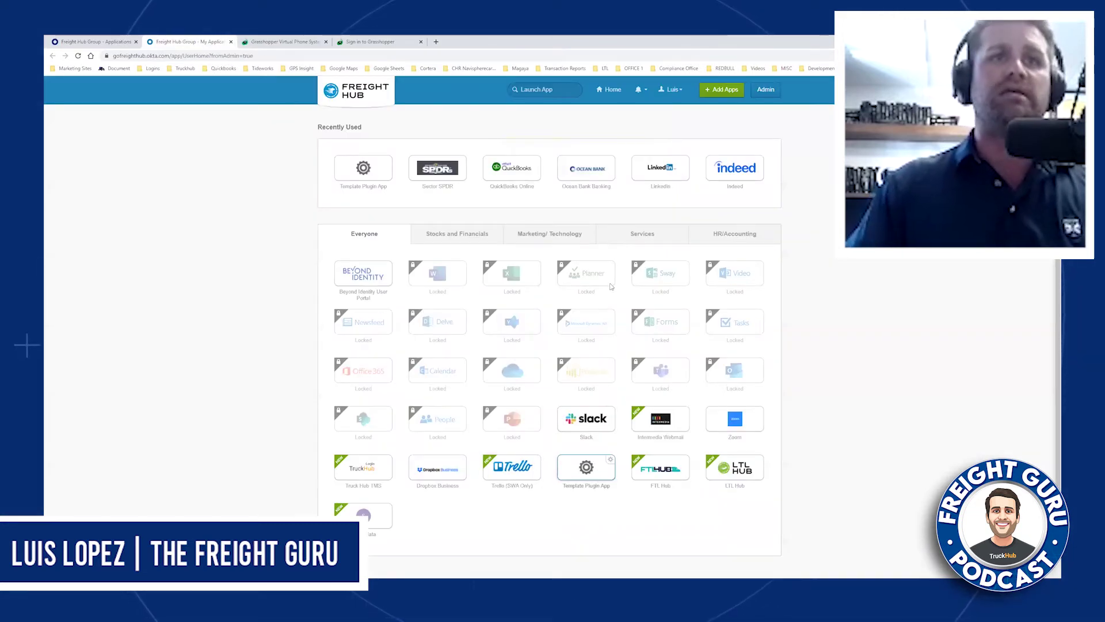
click(469, 237)
click(529, 235)
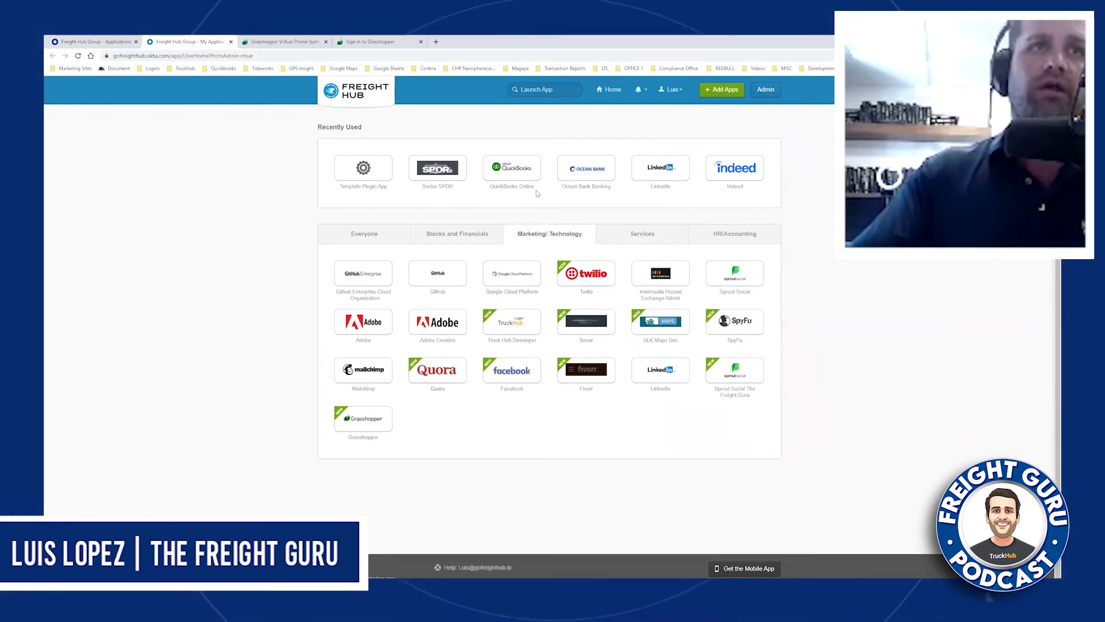
Close the two open Grasshopper website pages in the browser.
click(285, 41)
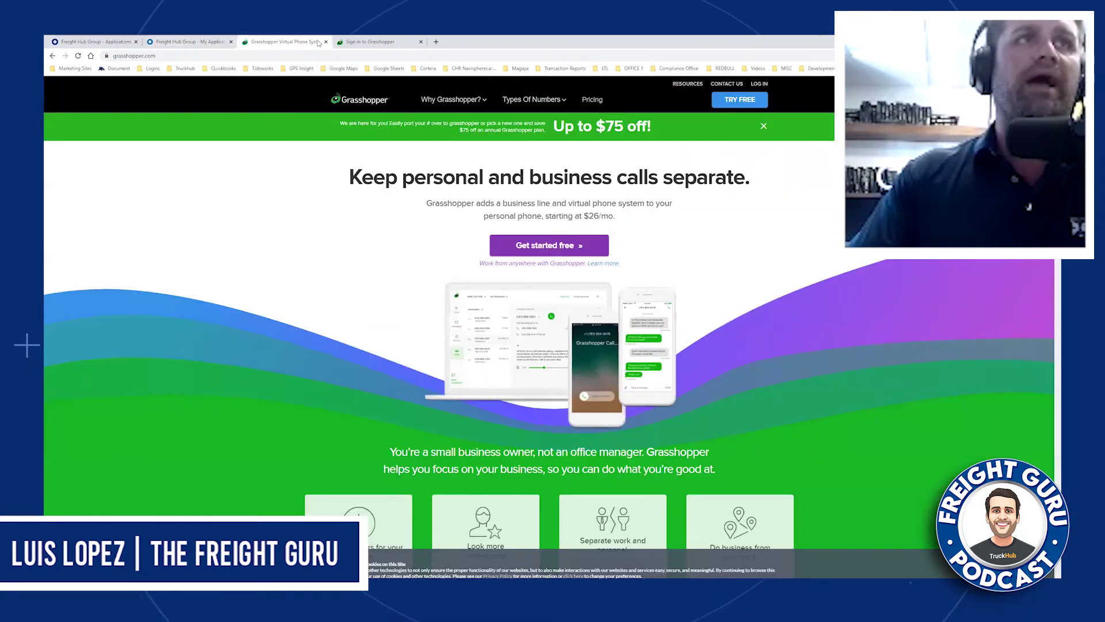
click(326, 42)
click(326, 42)
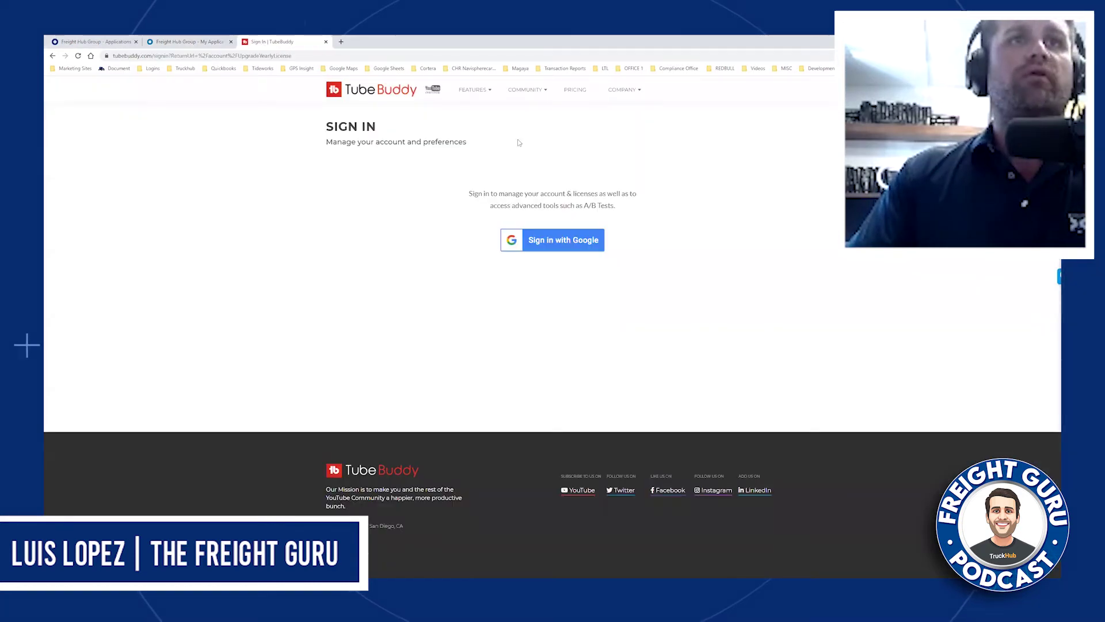
Switch from the TubeBuddy sign-in page to the Okta admin console and search the Applications list for TUBE.
click(188, 42)
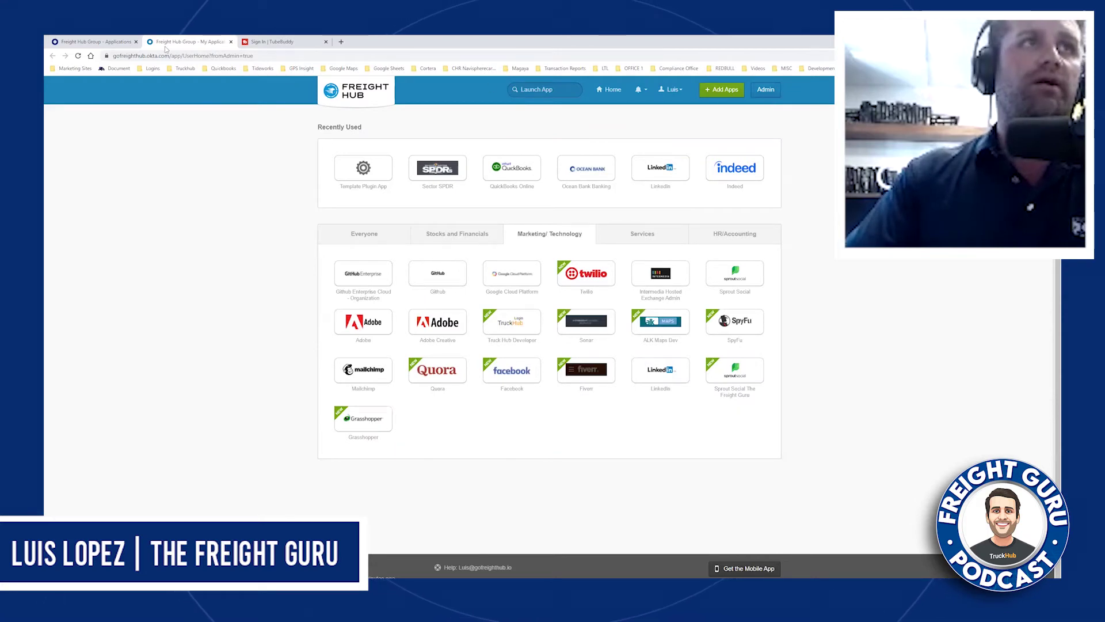
click(113, 47)
click(455, 177)
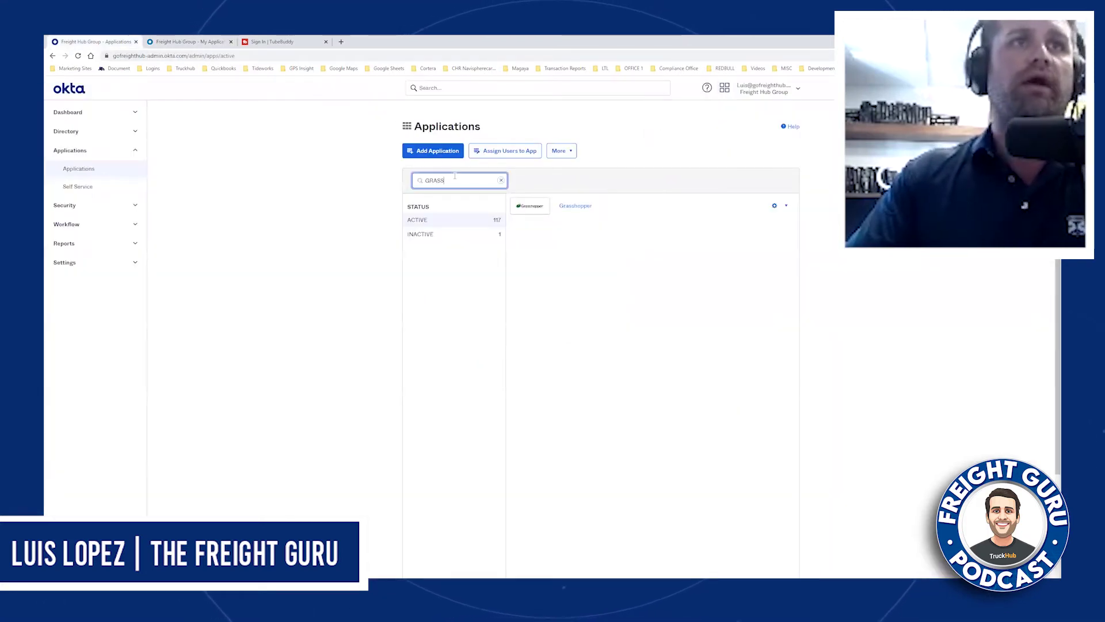
key(BackSpace)
key(BackSpace)
key(BackSpace)
key(BackSpace)
key(BackSpace)
text(TUBE)
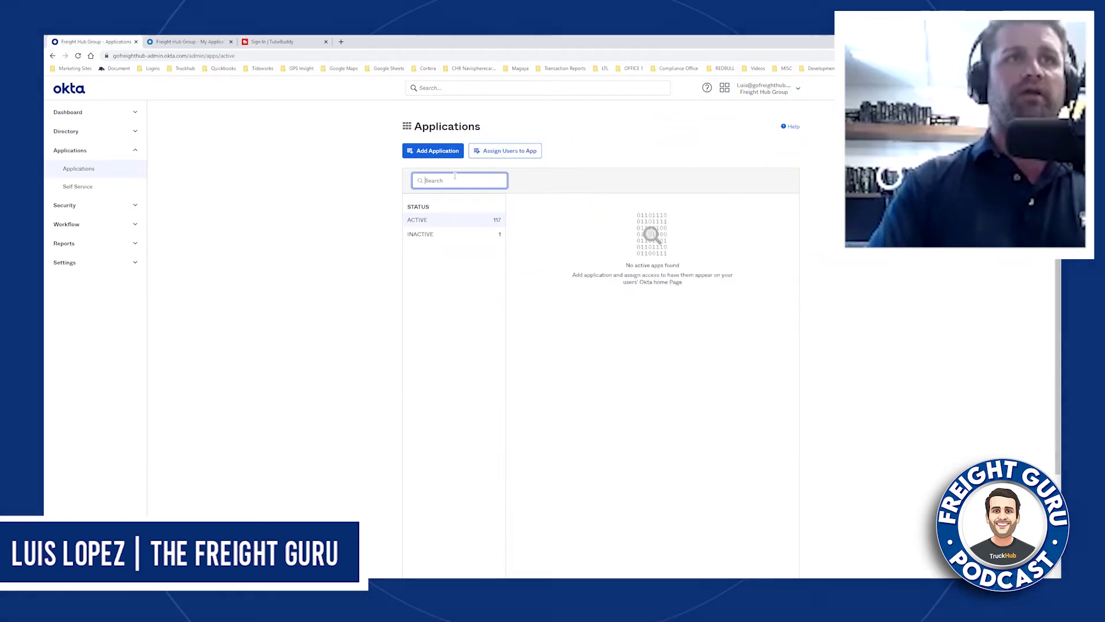
Close the end-user app dashboard and search Okta's Add Application catalog for TUBE BUDDY, clearing the search when done.
click(216, 44)
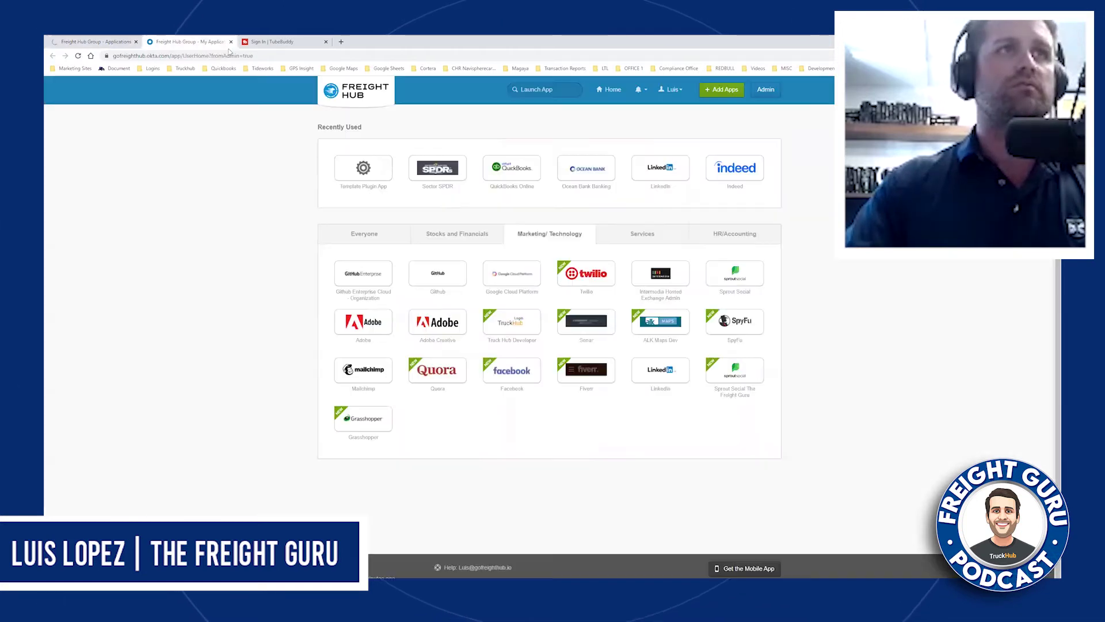
click(231, 42)
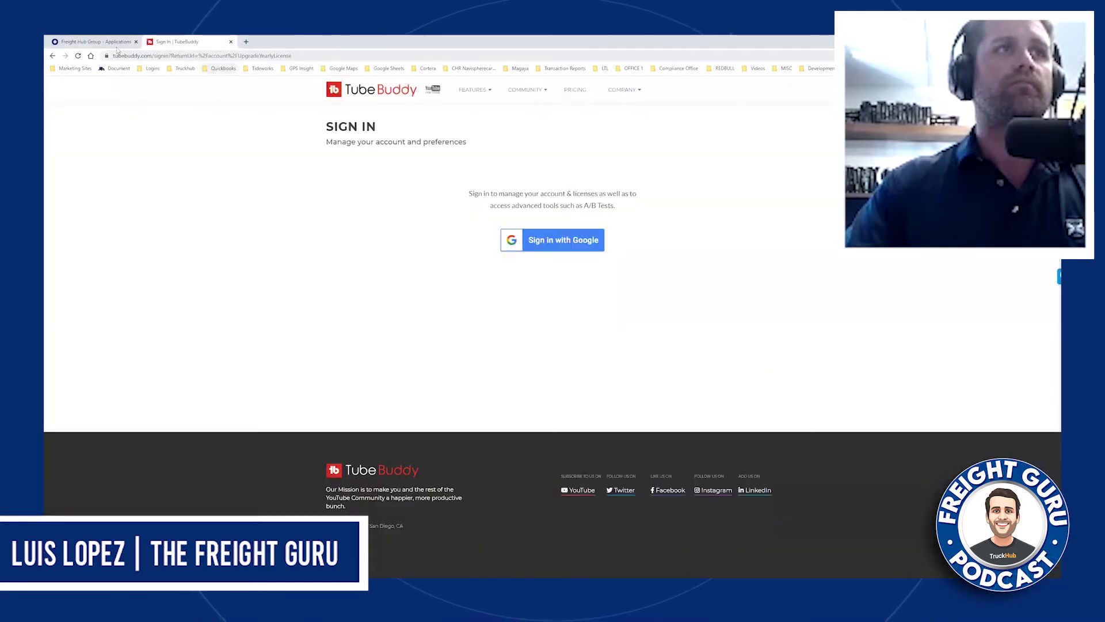
click(114, 44)
click(567, 166)
text(TUBE)
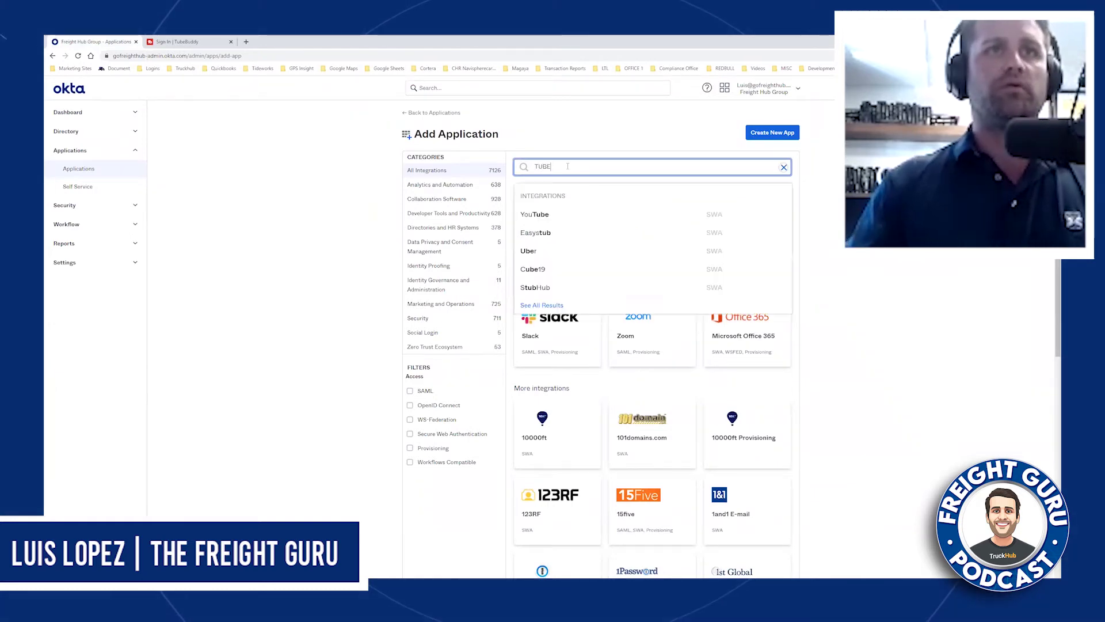
text( BUDDY)
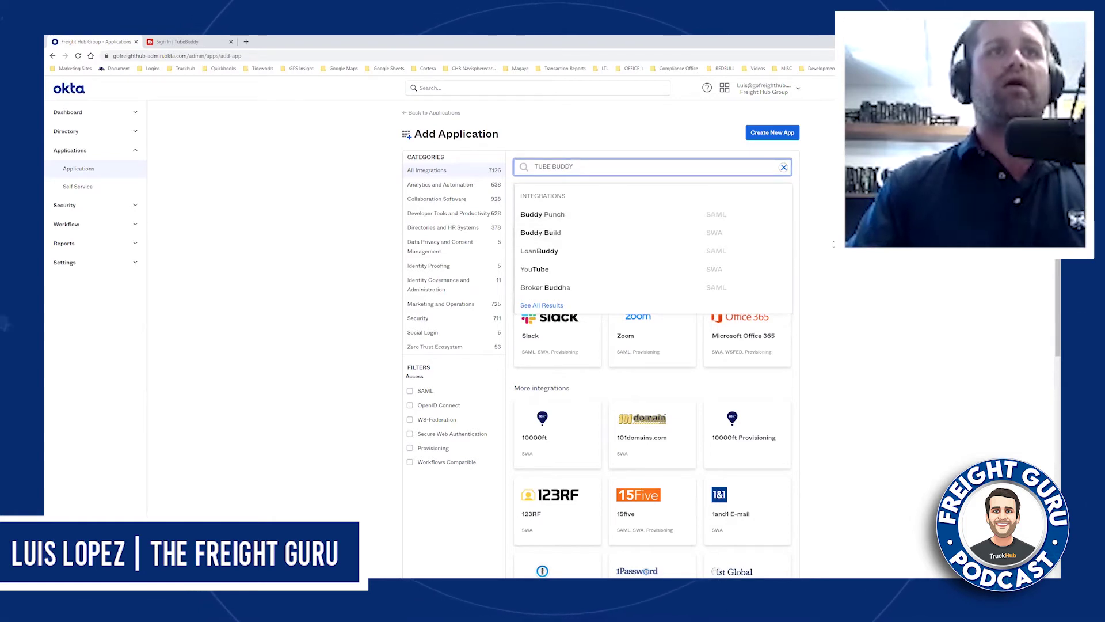
click(783, 167)
Switch to the TubeBuddy website, start signing in with Google, and choose an account.
click(183, 42)
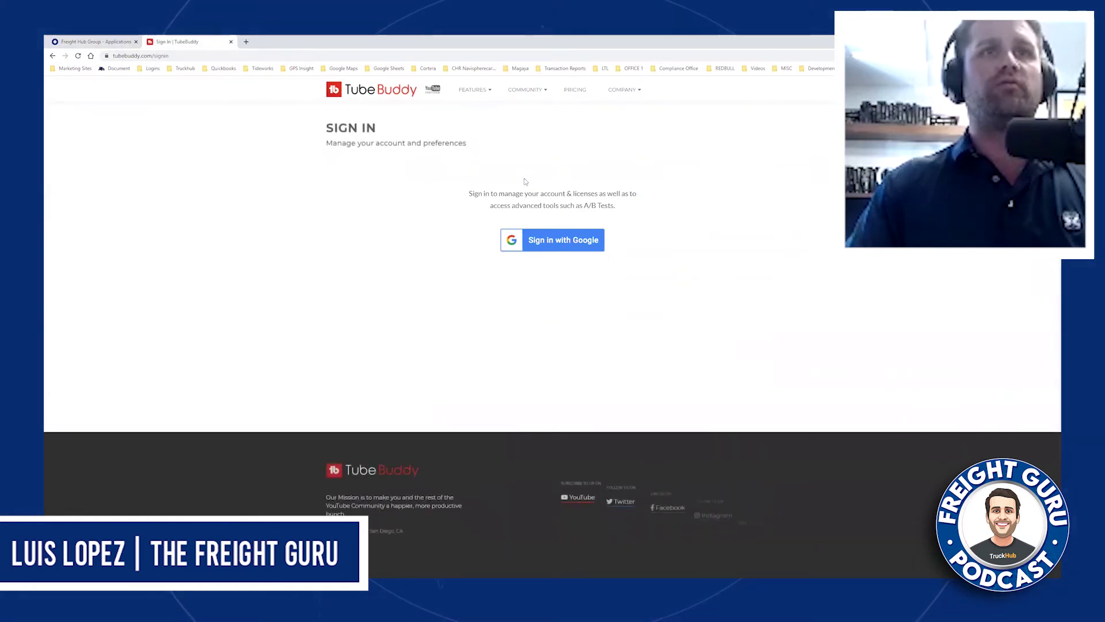
click(583, 242)
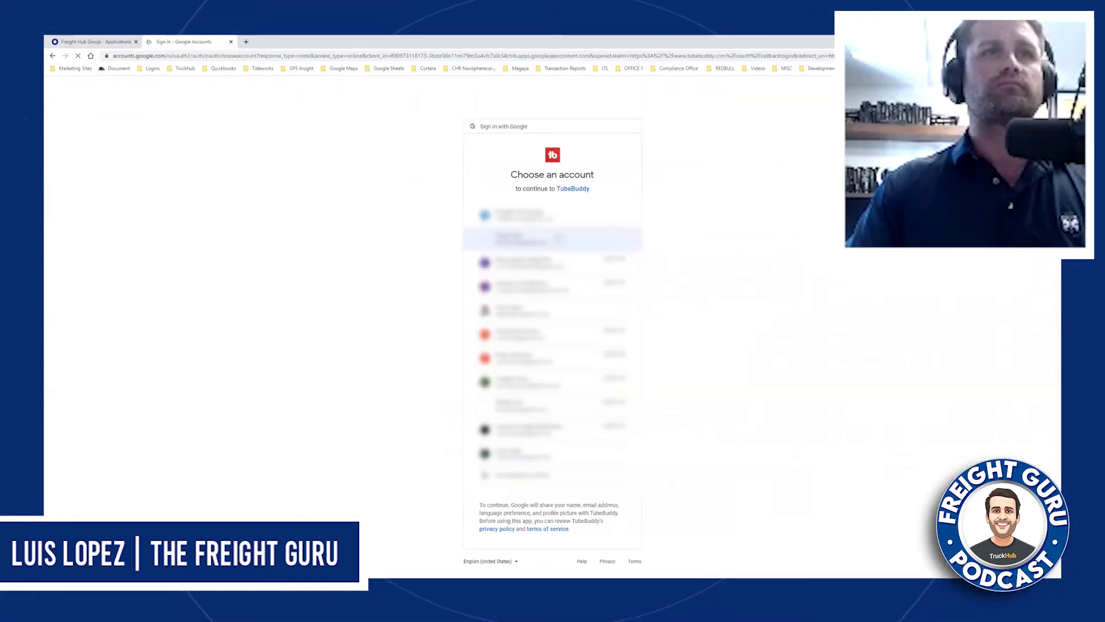
click(574, 222)
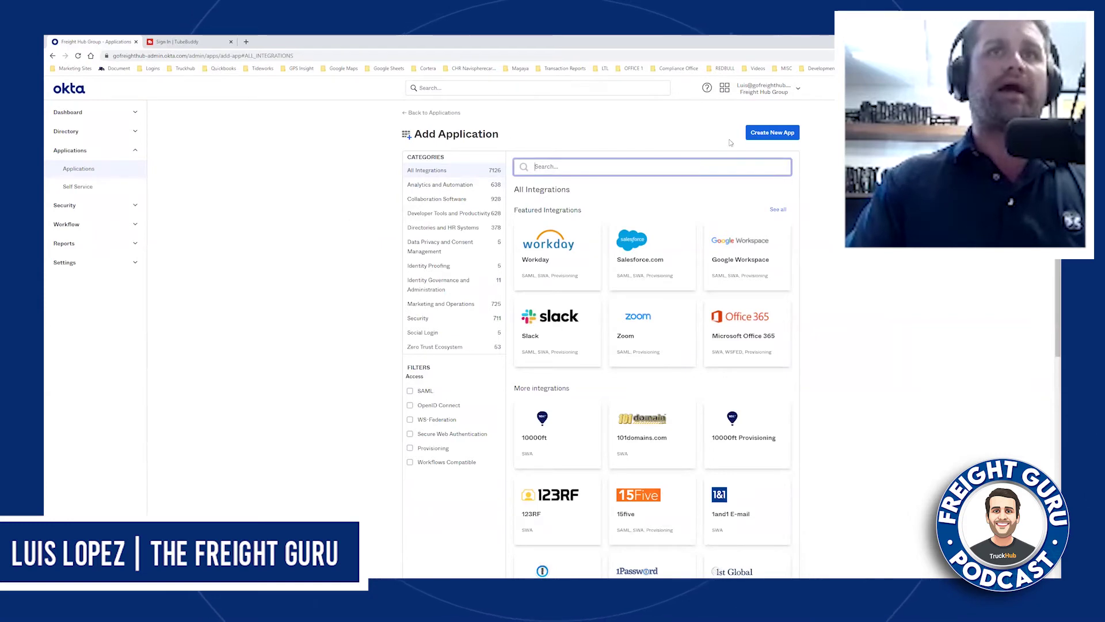
Create a new Web application integration in Okta with Secure Web Authentication (SWA) and set its app name to Tube Buddy.
click(787, 133)
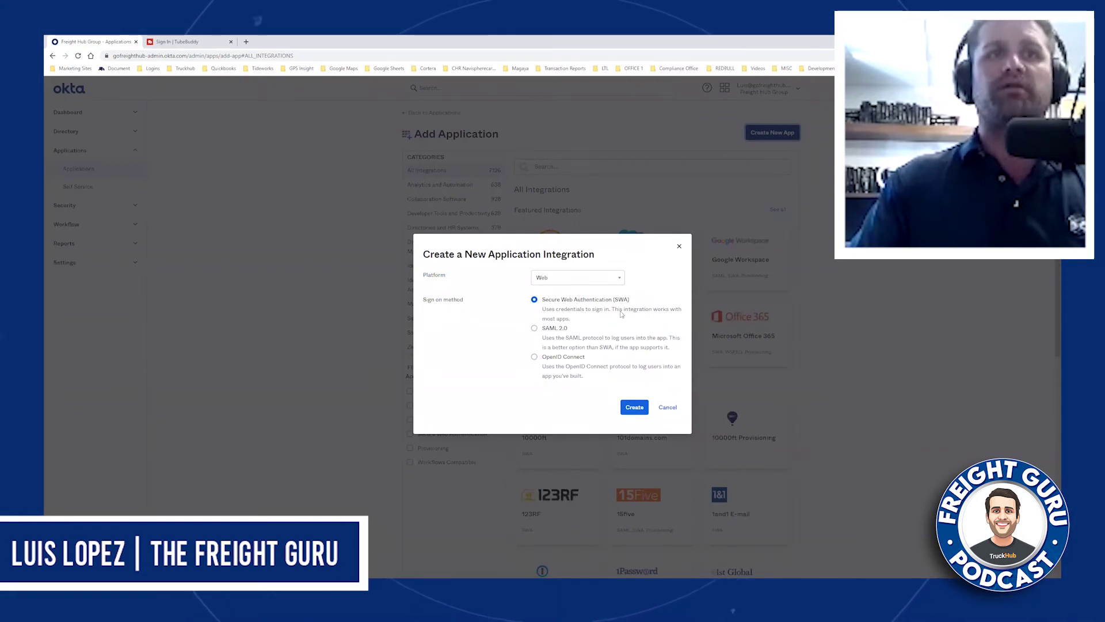
click(635, 407)
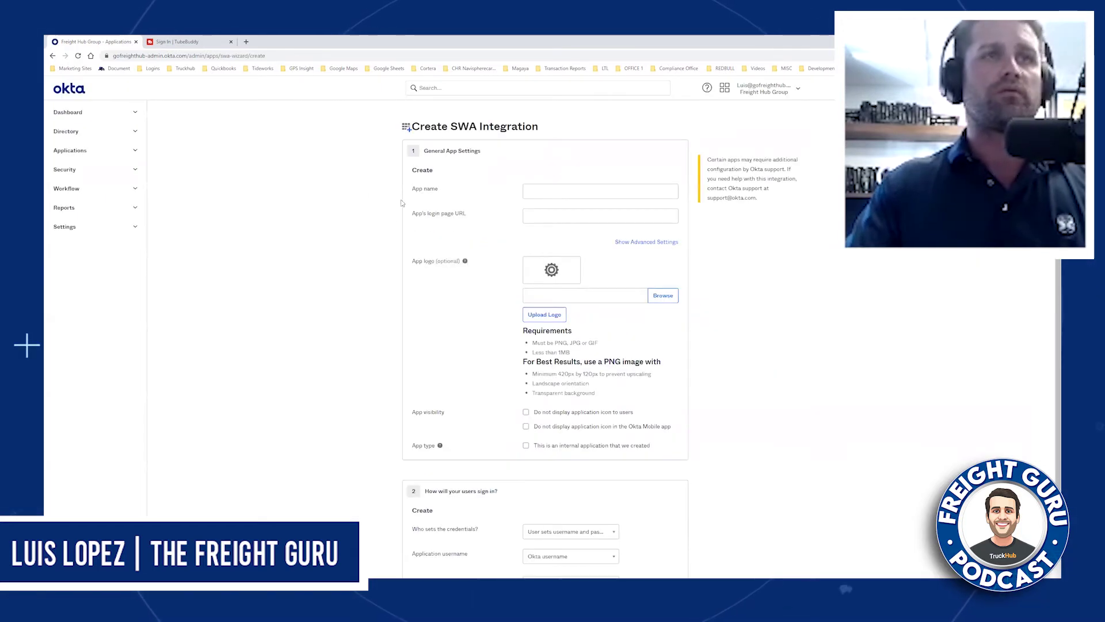
click(546, 190)
text(tUBE)
key(BackSpace)
key(BackSpace)
key(BackSpace)
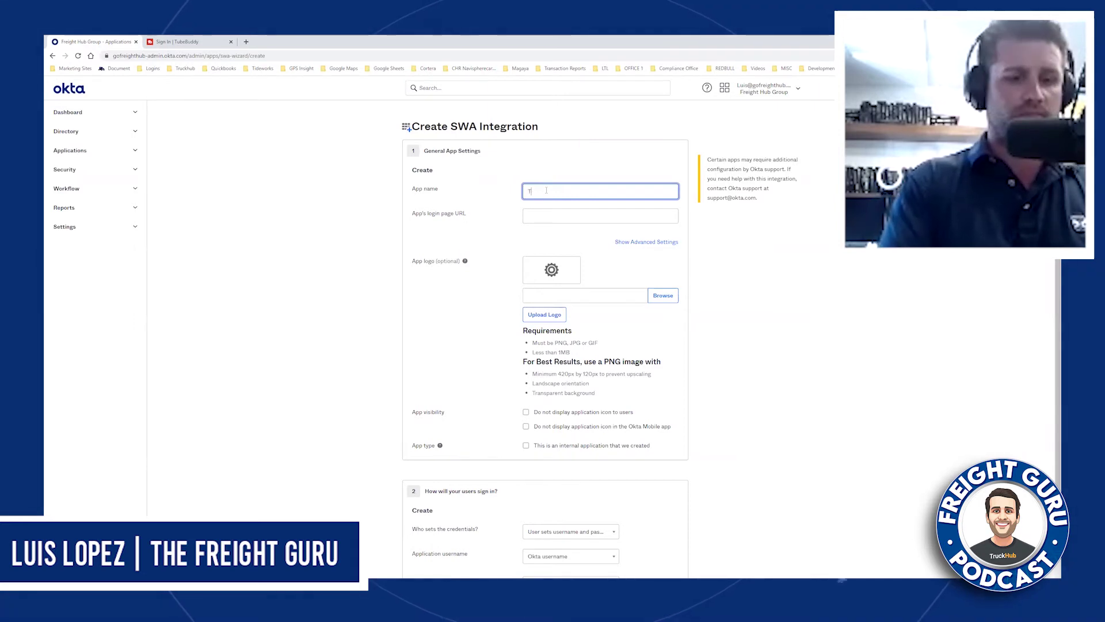
text(ube Budd)
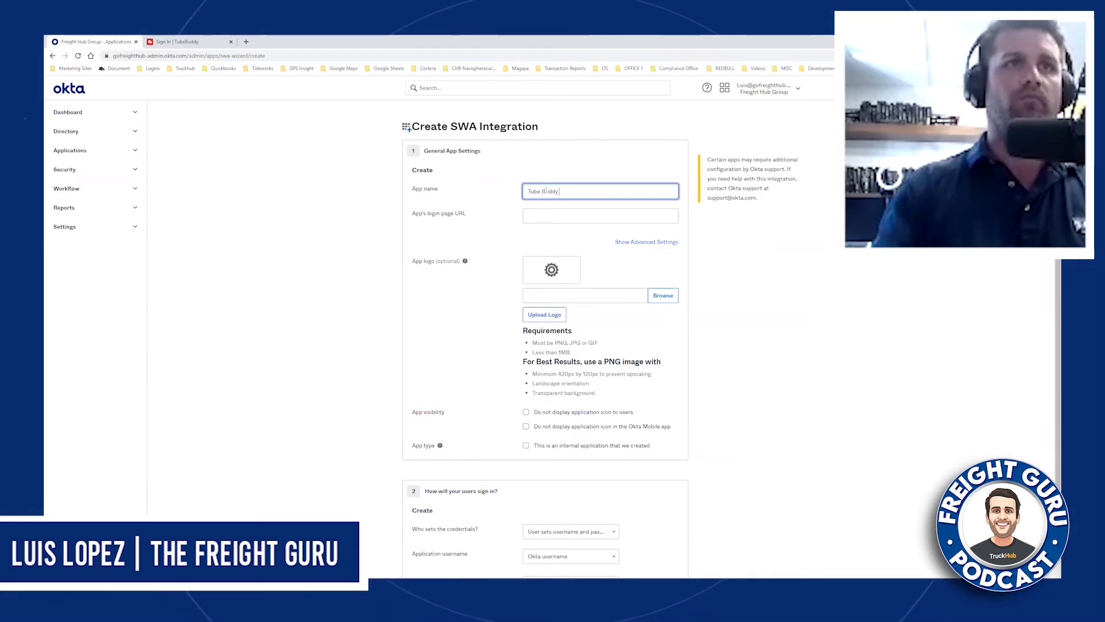
text(y)
key(Tab)
click(184, 42)
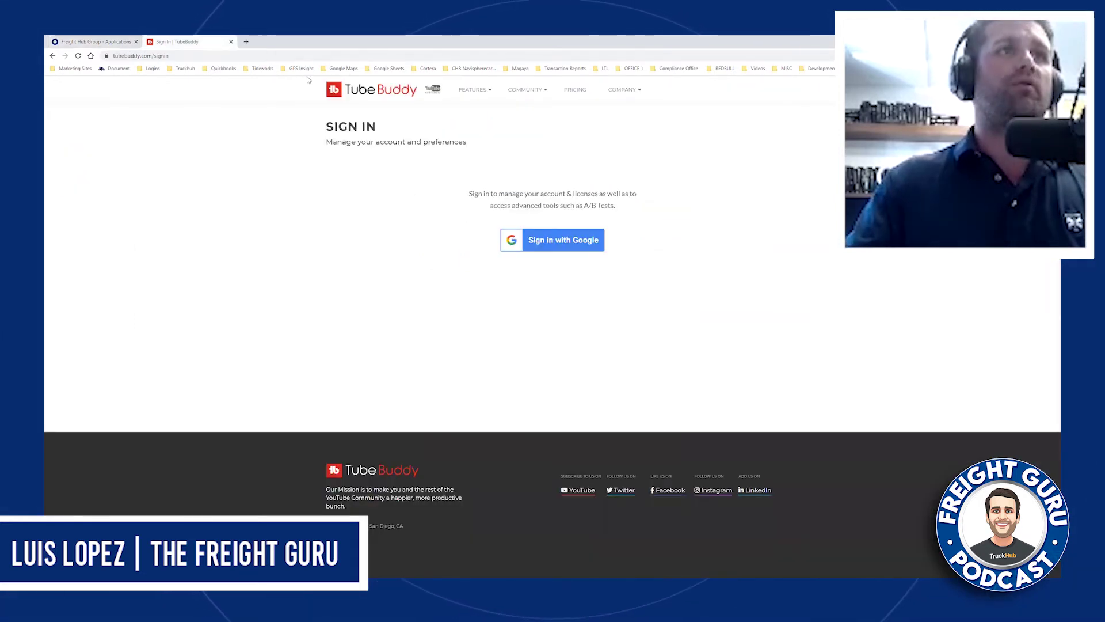
click(154, 56)
right_click(159, 58)
click(195, 114)
click(121, 42)
right_click(548, 221)
click(575, 282)
Switch to the TubeBuddy site, capture its logo with Snipping Tool, save it as Tube Buddy in Downloads as PNG, and minimize Snipping Tool.
click(204, 42)
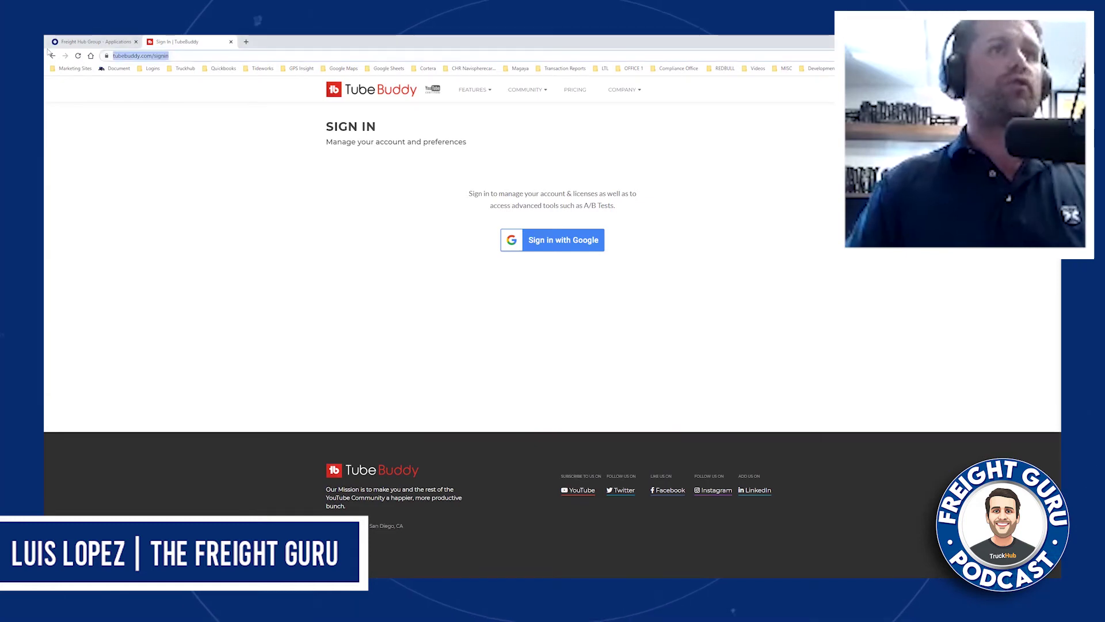
key(super+shift+s)
drag(317, 75, 421, 104)
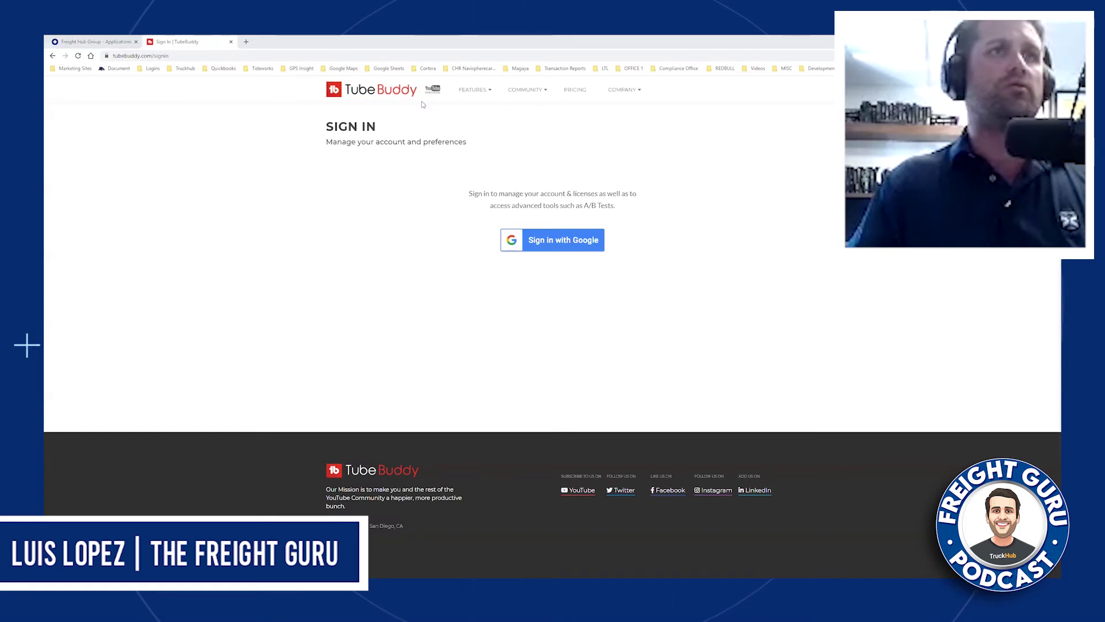
click(286, 51)
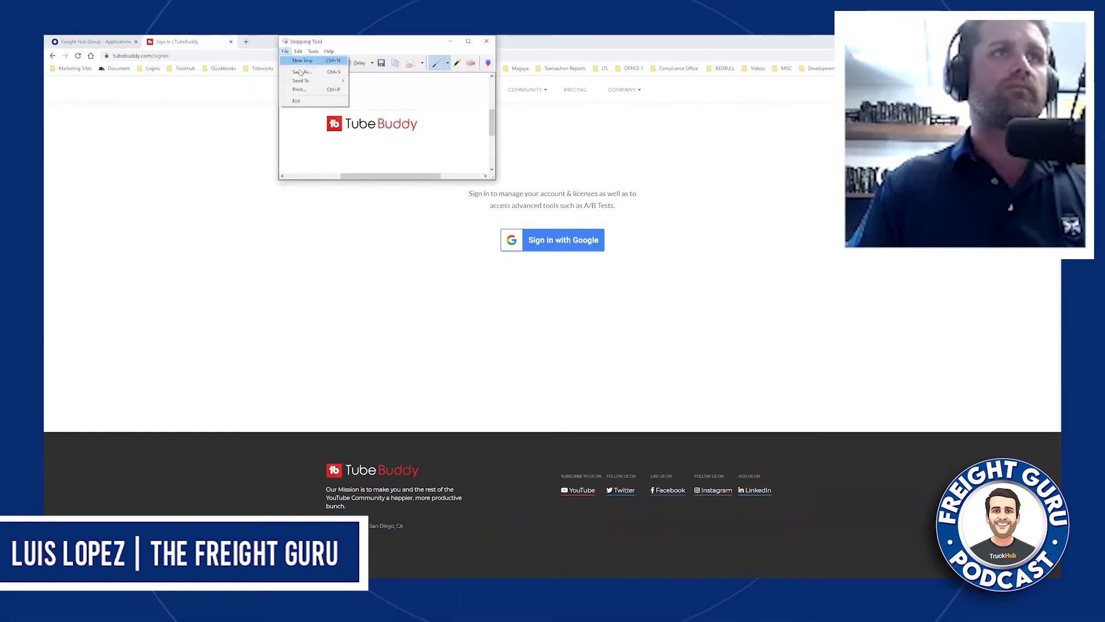
click(319, 76)
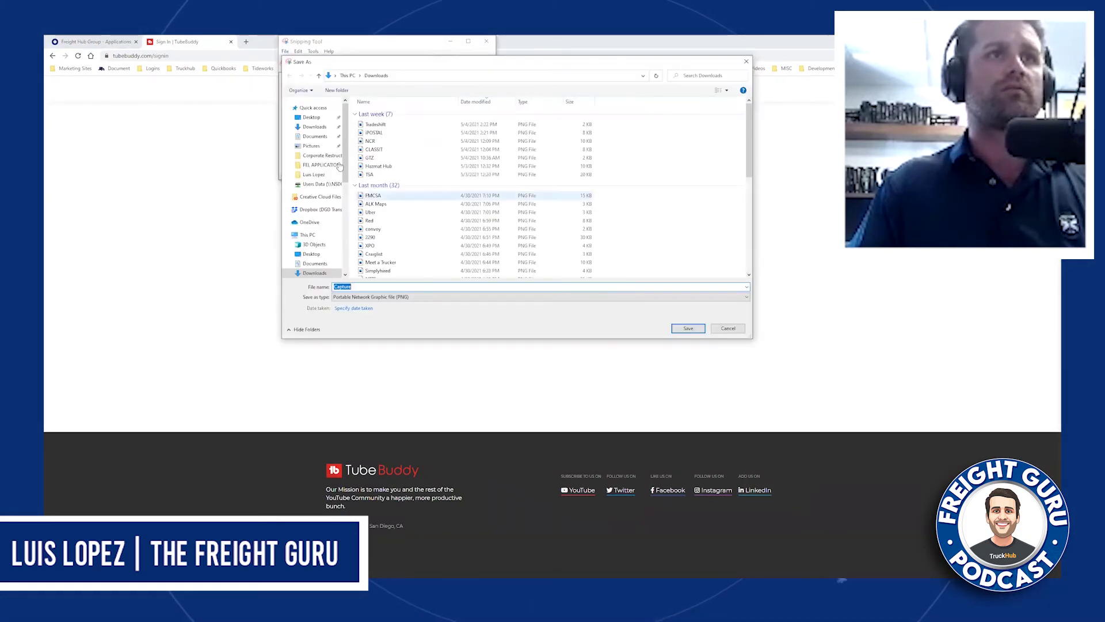
click(369, 286)
text(Tube Buddy)
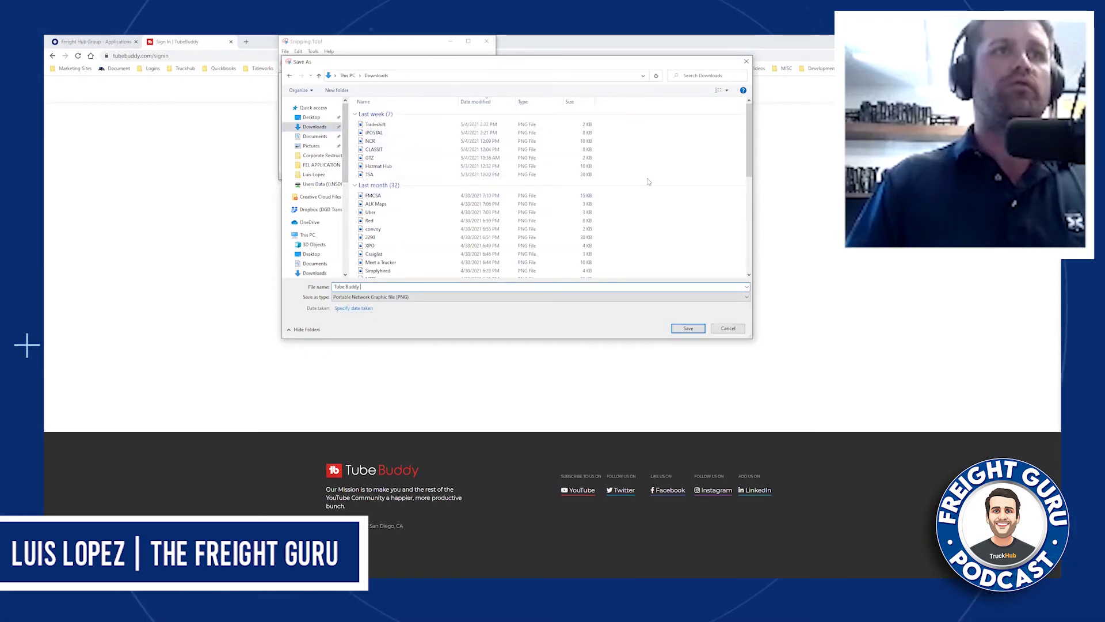
click(688, 328)
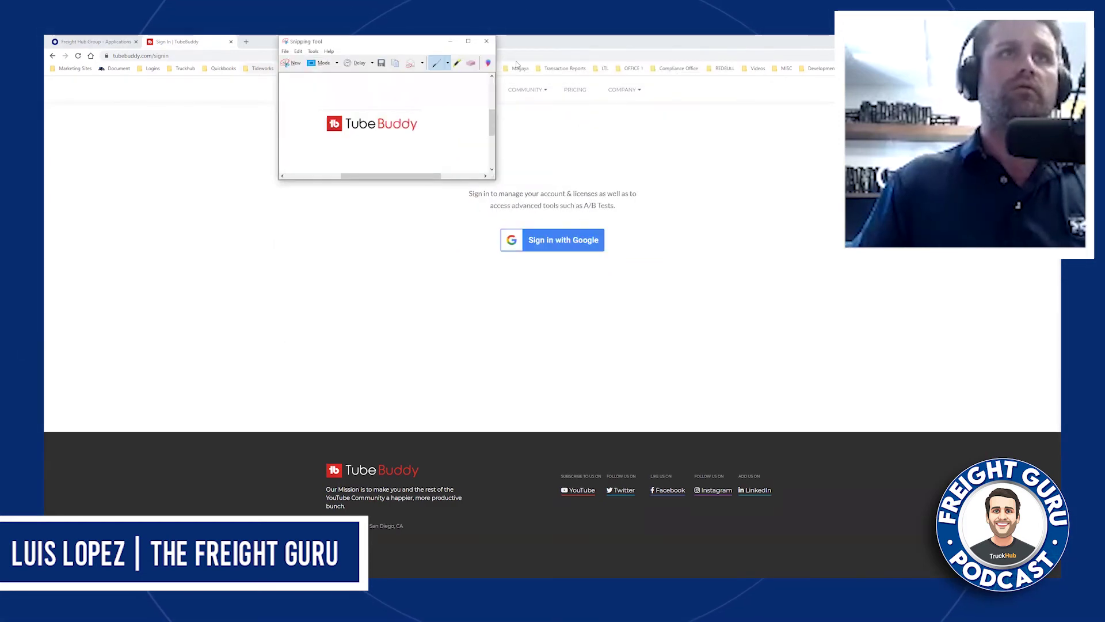
click(450, 41)
Copy the TubeBuddy sign-in page address again and paste it into the login page URL field of the Okta integration form.
click(141, 56)
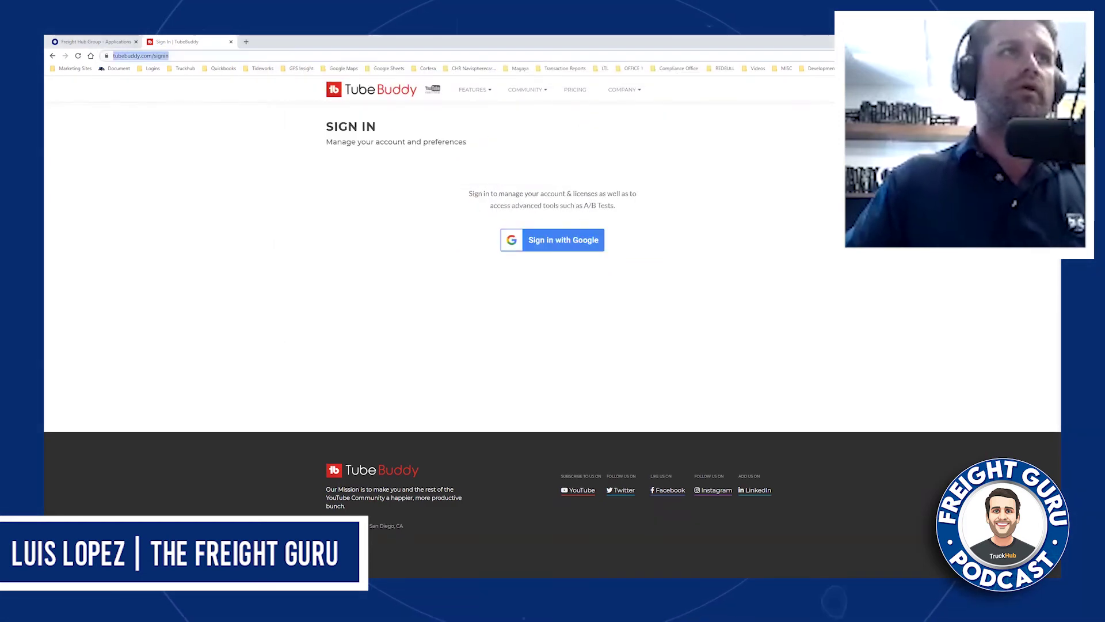
key(ctrl+c)
click(92, 41)
key(ctrl+v)
Upload Tube Buddy.PNG from Downloads as the app logo and finish creating the SWA integration.
click(648, 295)
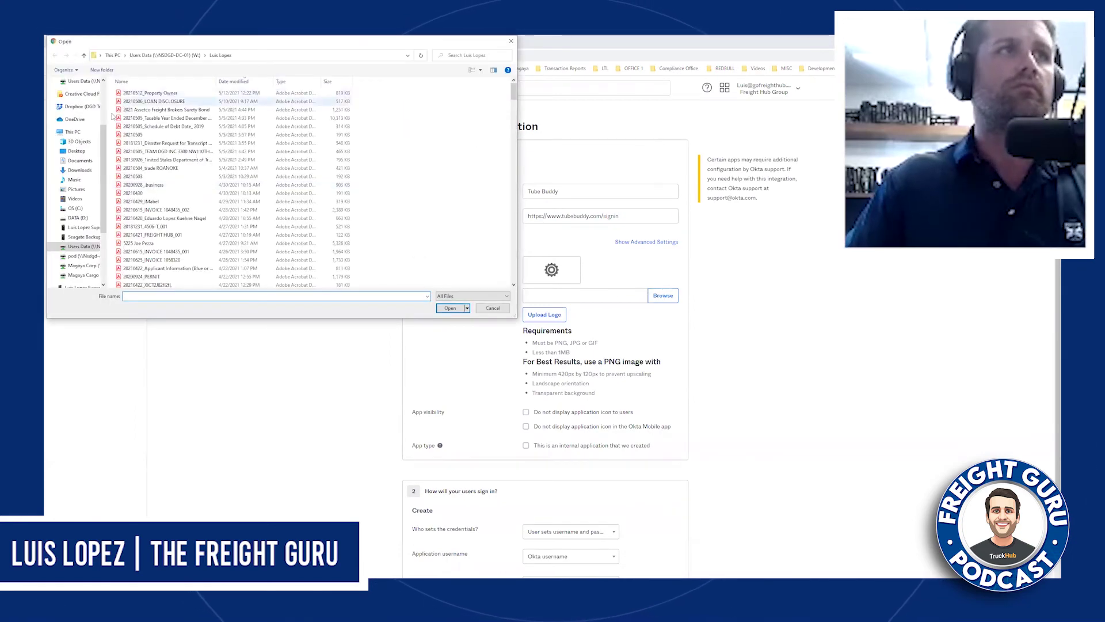
scroll(105, 142, up, 5)
click(81, 106)
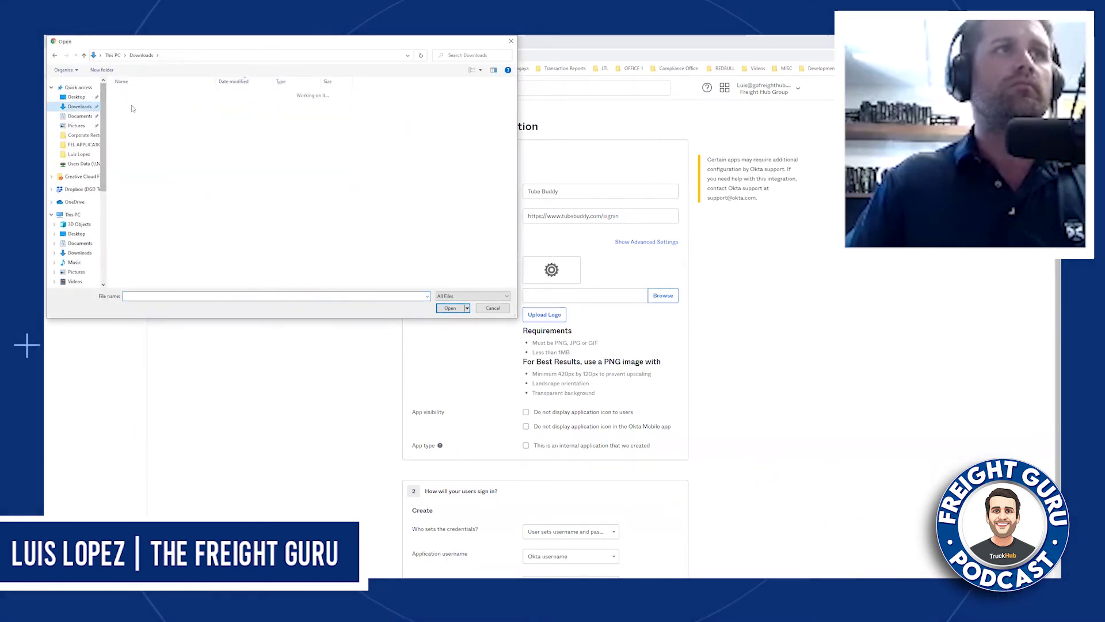
click(133, 105)
double_click(133, 105)
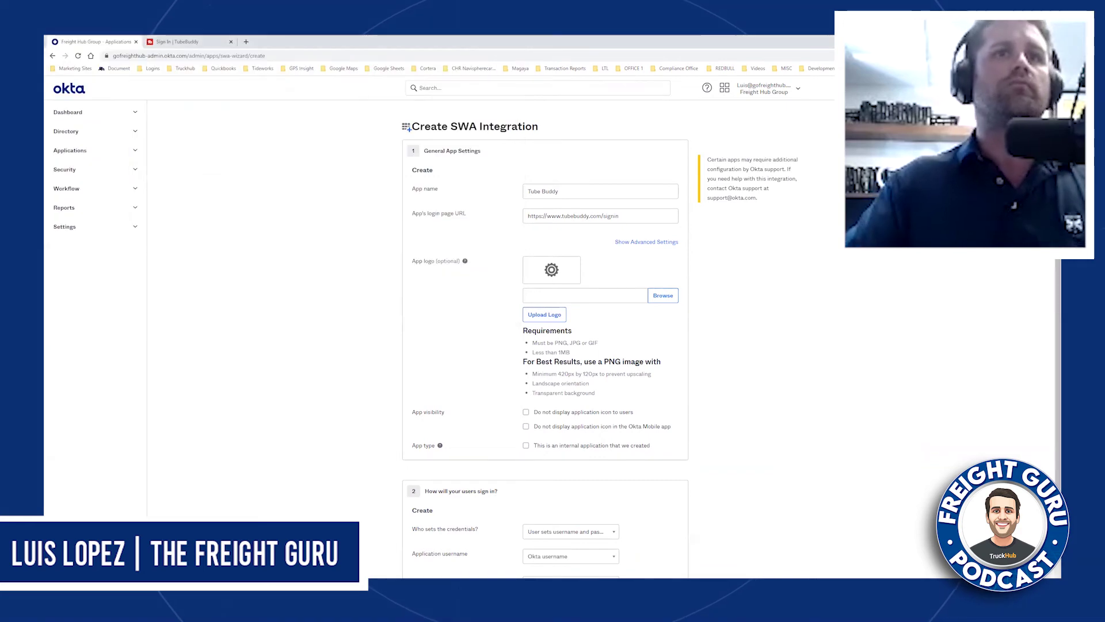
right_click(436, 355)
click(556, 320)
click(552, 316)
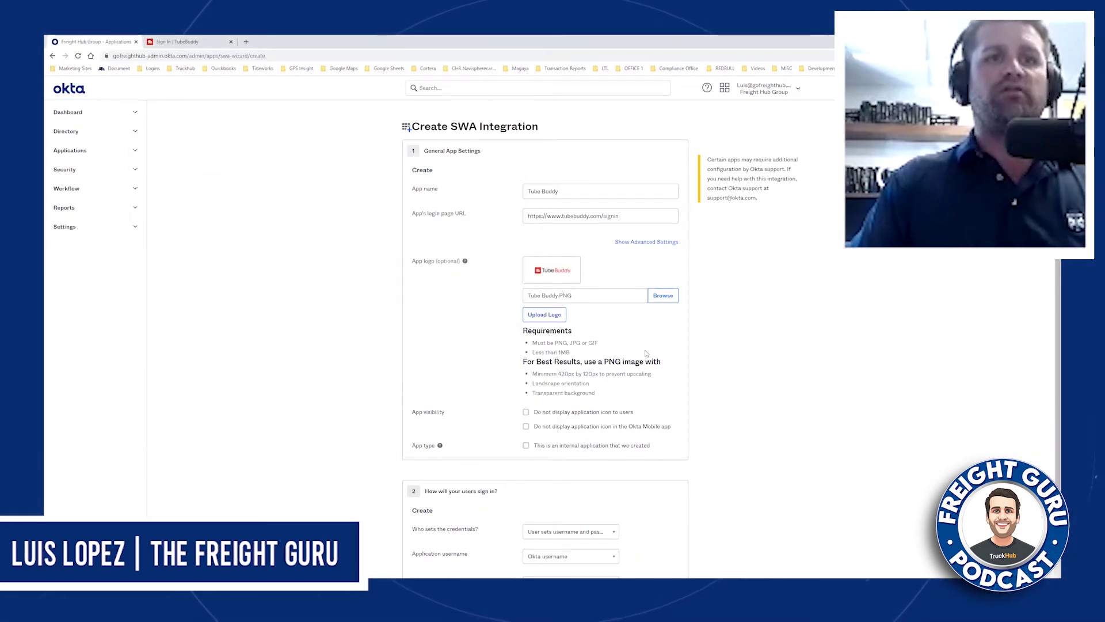
scroll(645, 353, down, 2)
click(670, 526)
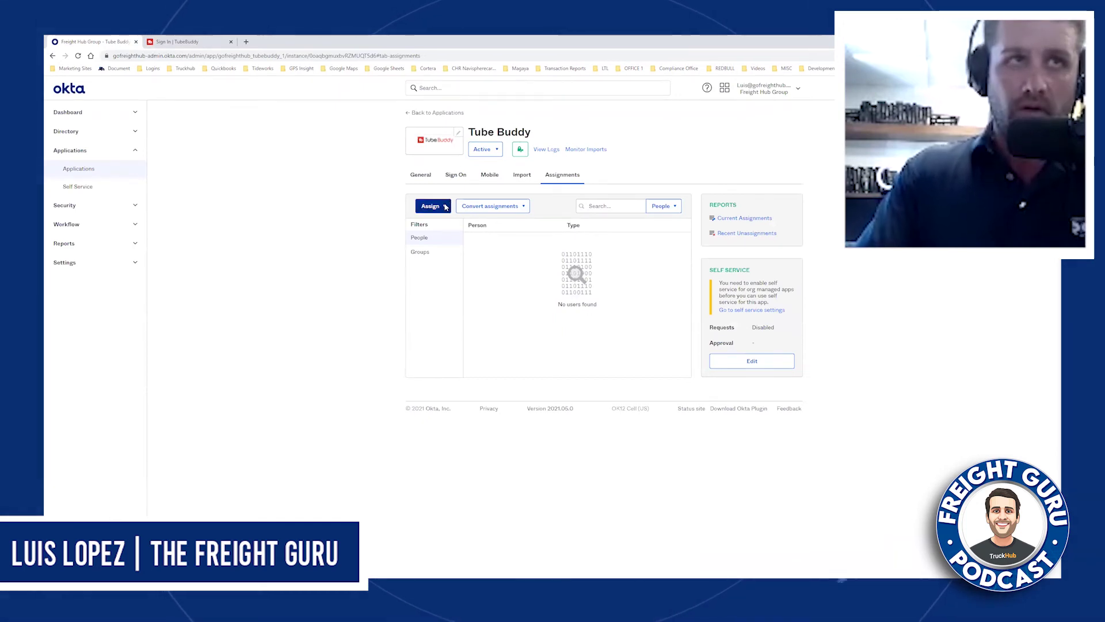
Edit Tube Buddy's sign-on settings and choose that users share a single username and password set by administrator.
click(454, 176)
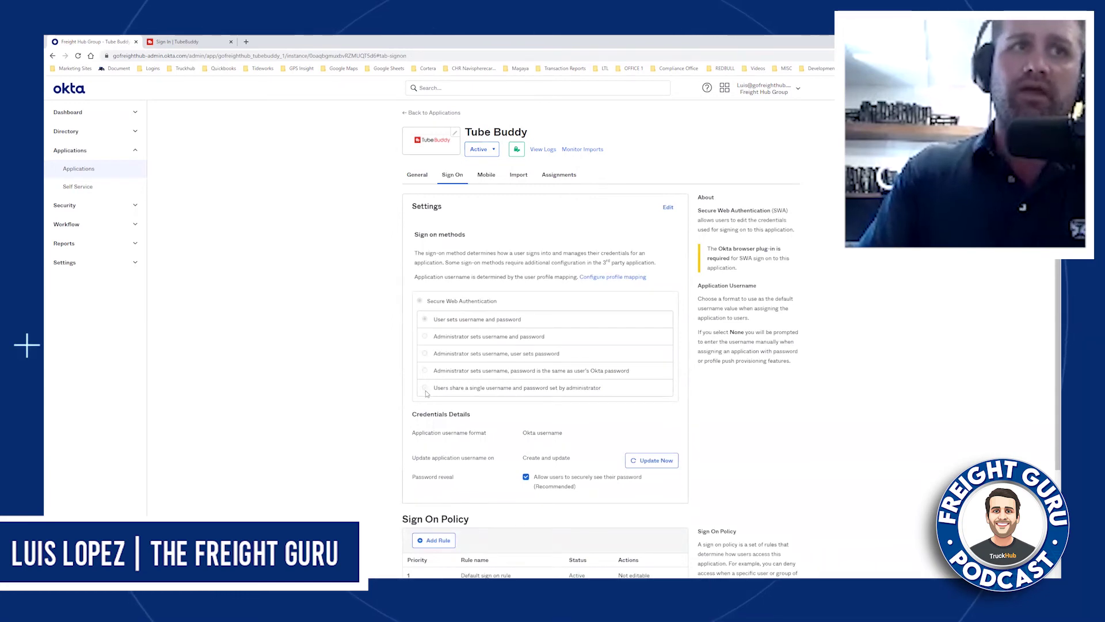
click(667, 206)
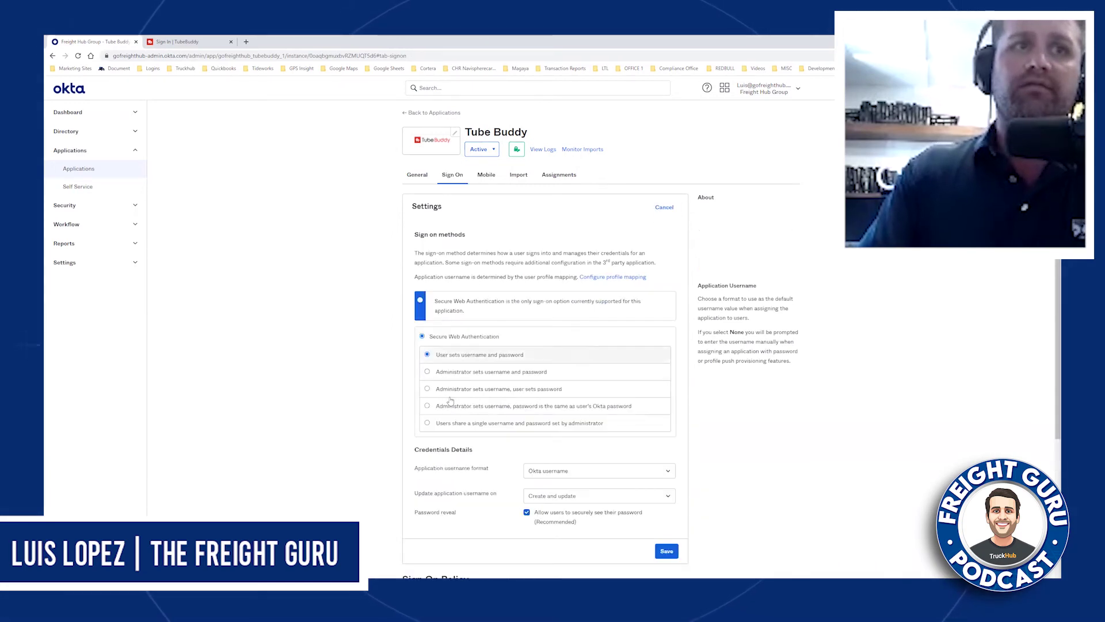
click(428, 423)
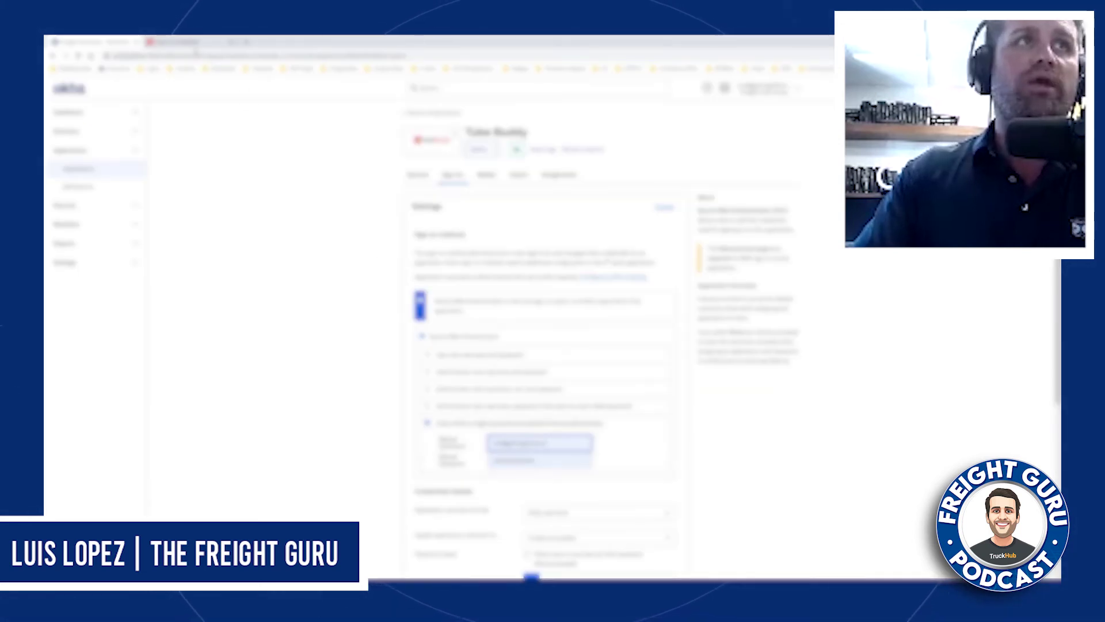
Switch to the TubeBuddy website and sign in with Google, choosing an account.
click(395, 147)
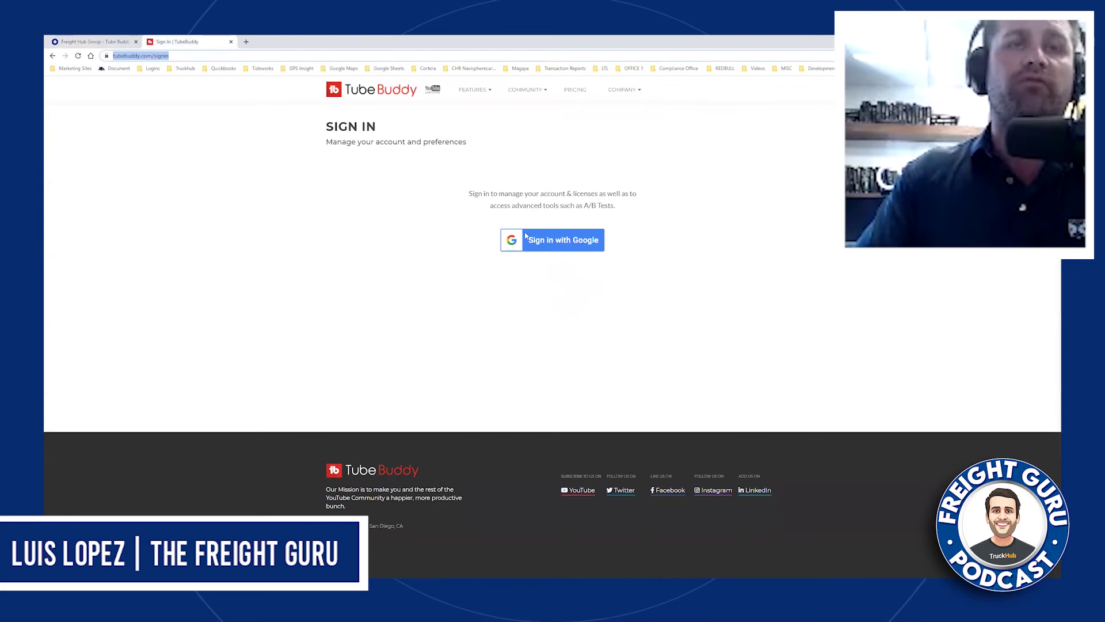
click(554, 249)
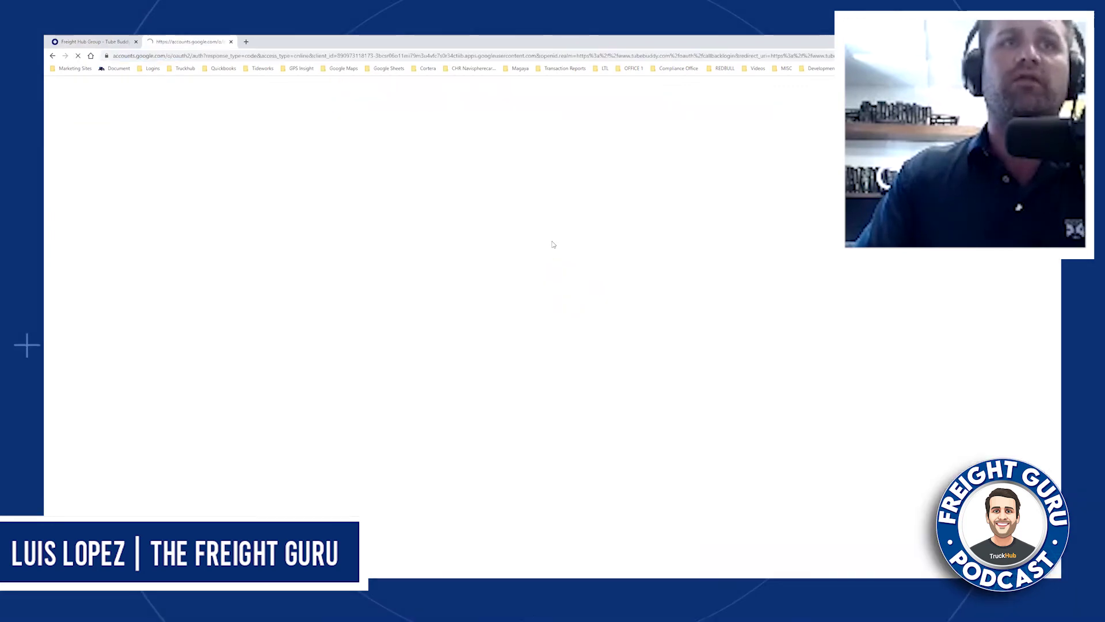
click(540, 218)
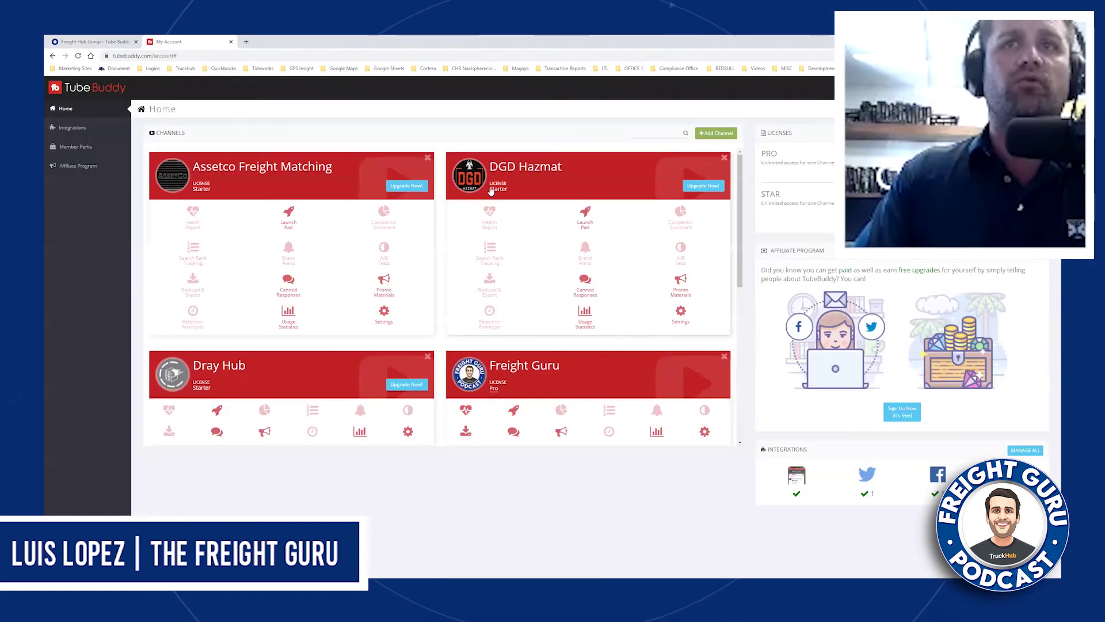
Return to Tube Buddy's sign-on settings in Okta and replace the shared username with the account's e-mail address.
click(77, 47)
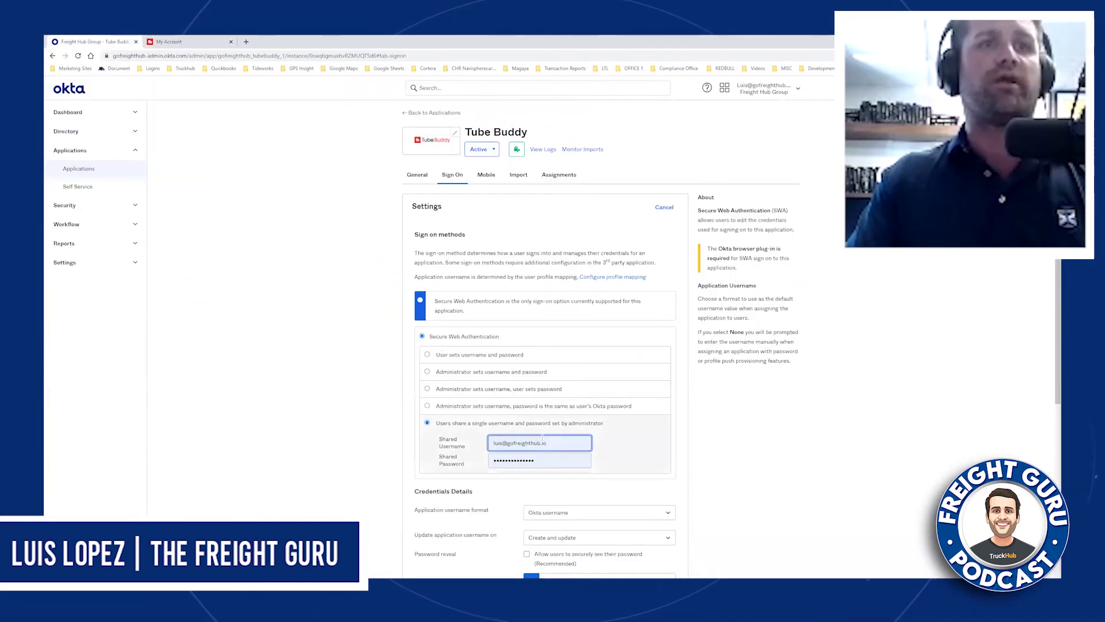
drag(552, 442, 436, 437)
text(gofreighthub)
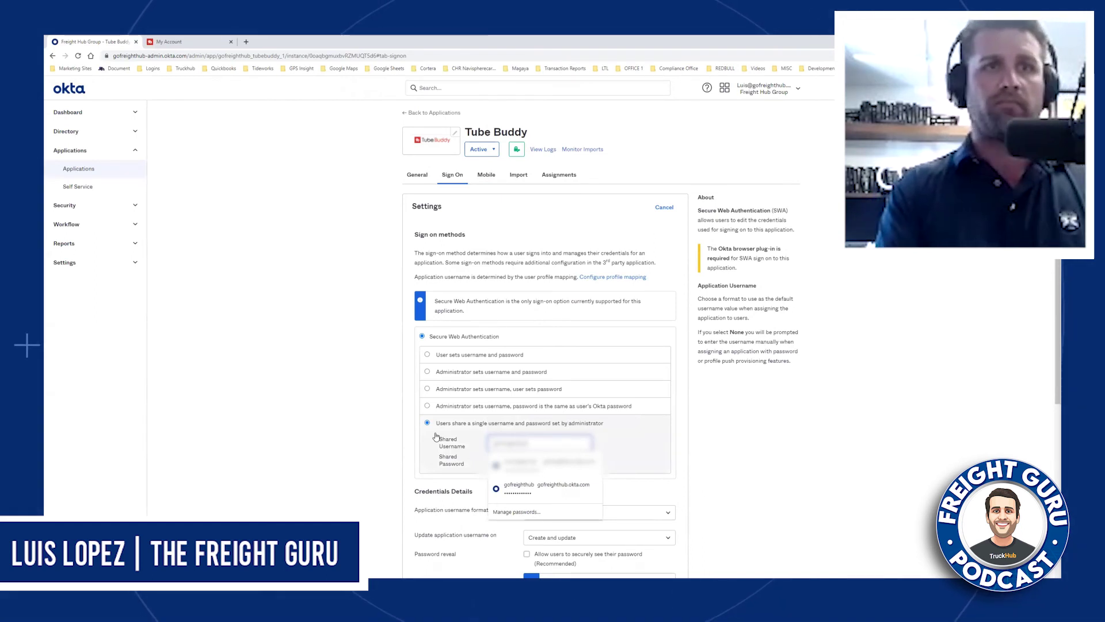
key(BackSpace)
key(BackSpace)
key(BackSpace)
key(BackSpace)
key(BackSpace)
key(BackSpace)
key(BackSpace)
key(BackSpace)
key(BackSpace)
key(BackSpace)
key(BackSpace)
key(BackSpace)
text(freig)
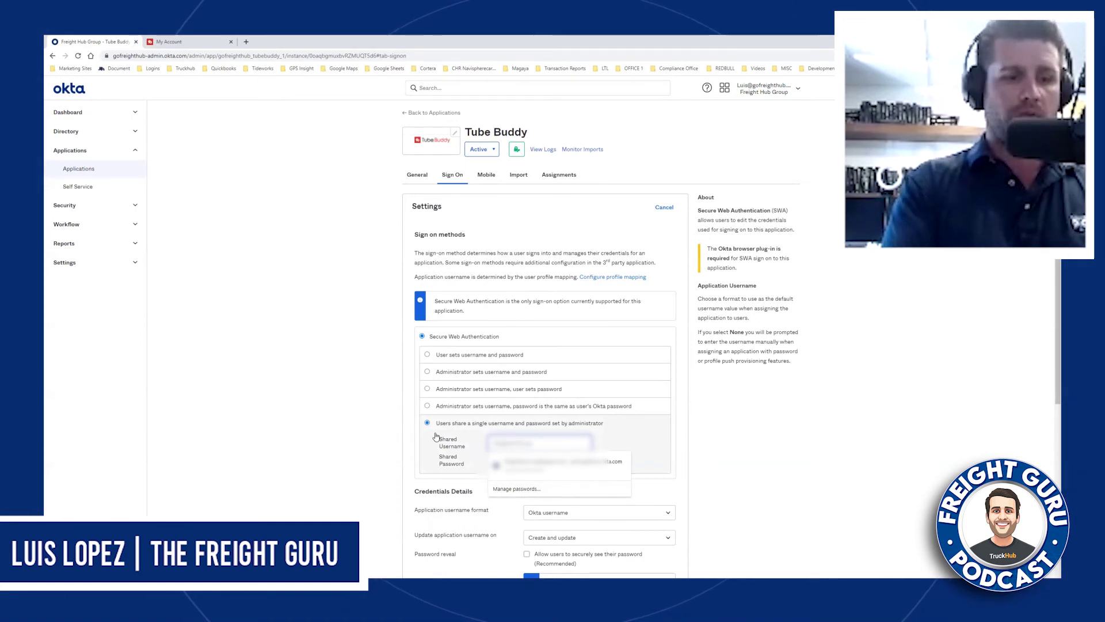
text(mail)
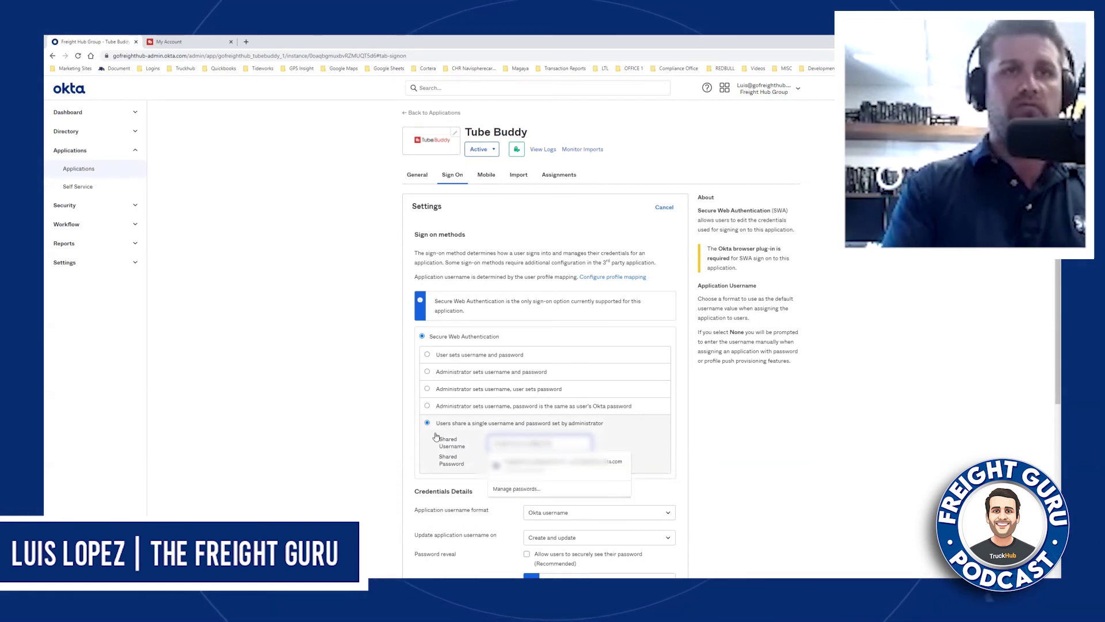
Replace the shared password with the account password and save Tube Buddy's sign-on settings.
key(Tab)
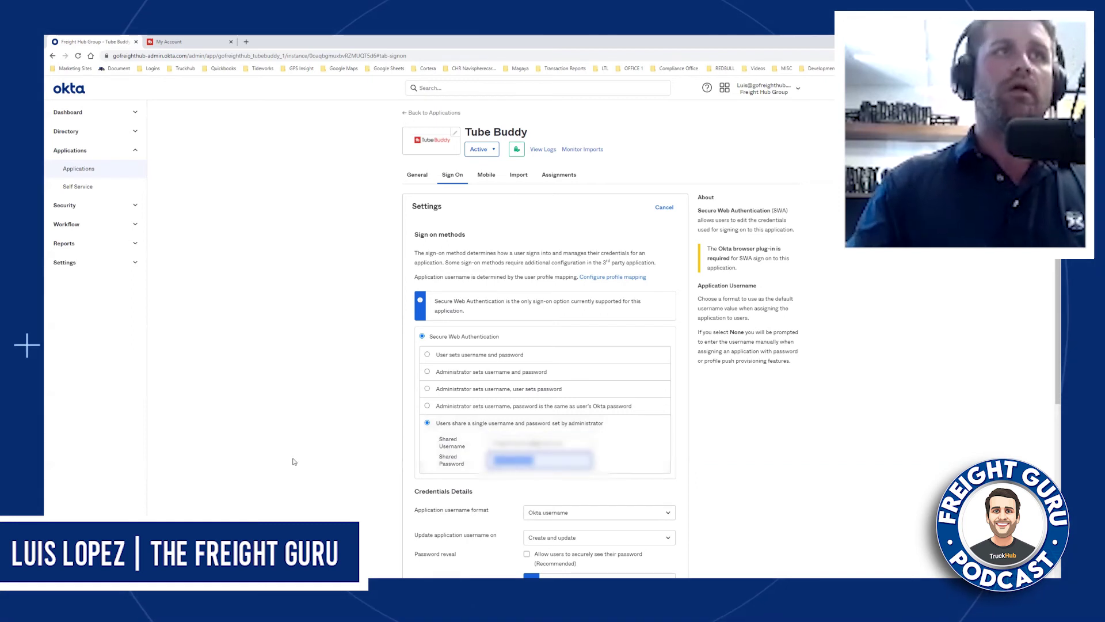
key(BackSpace)
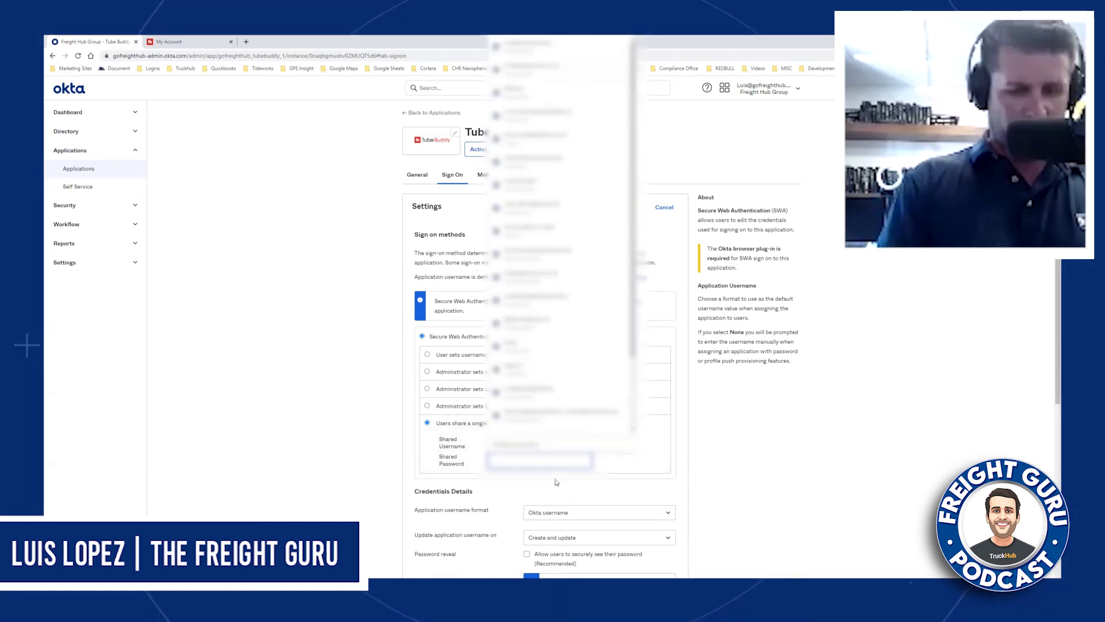
text(•••••••••••)
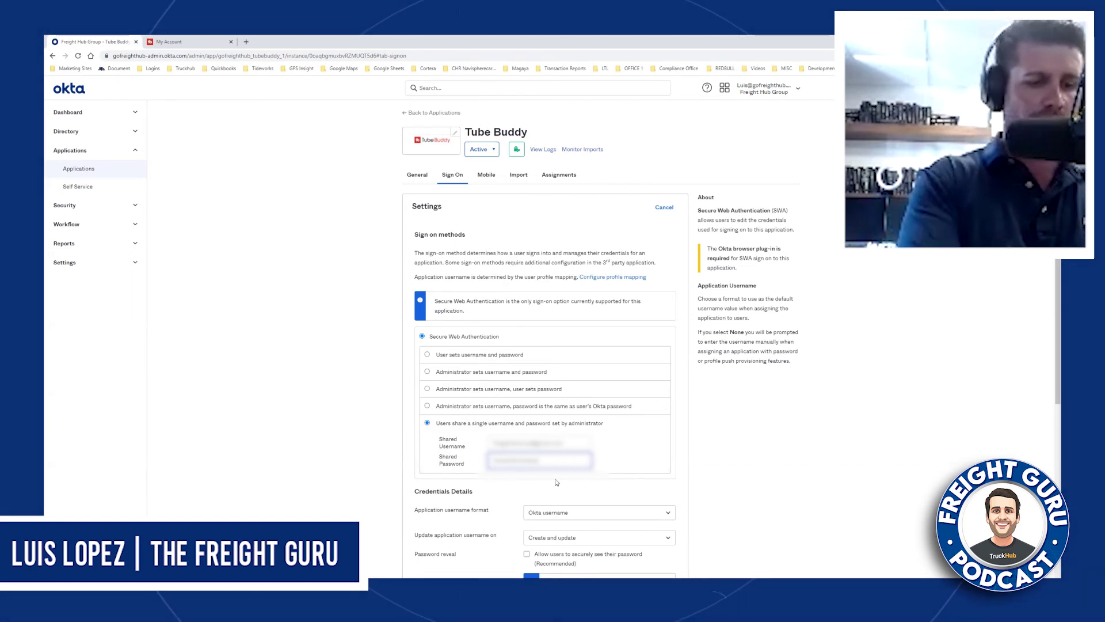
scroll(781, 464, down, 5)
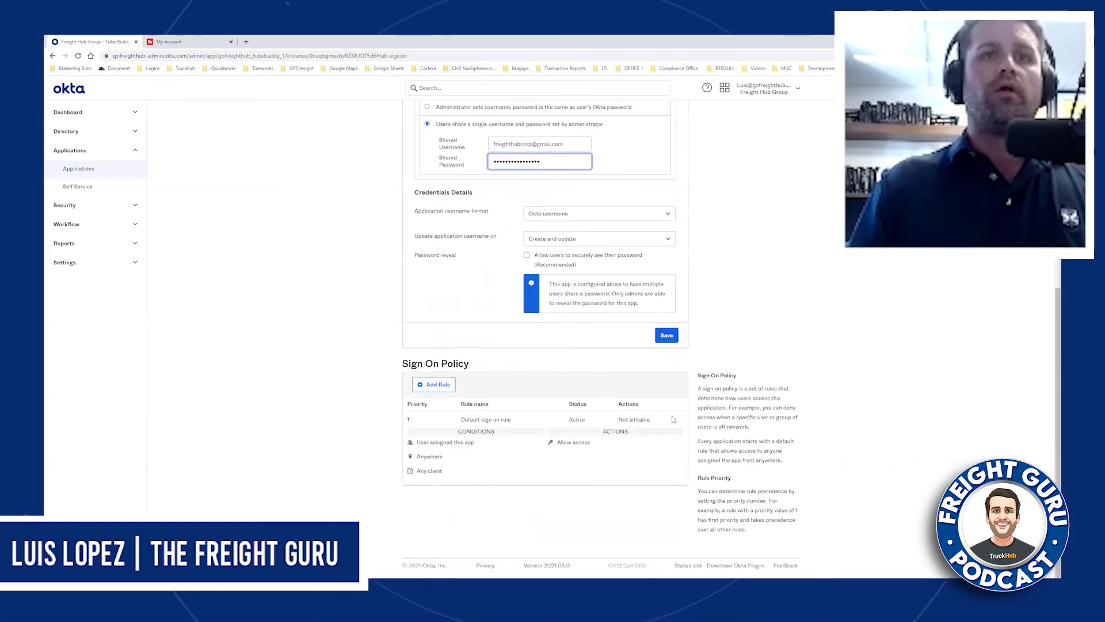
click(666, 335)
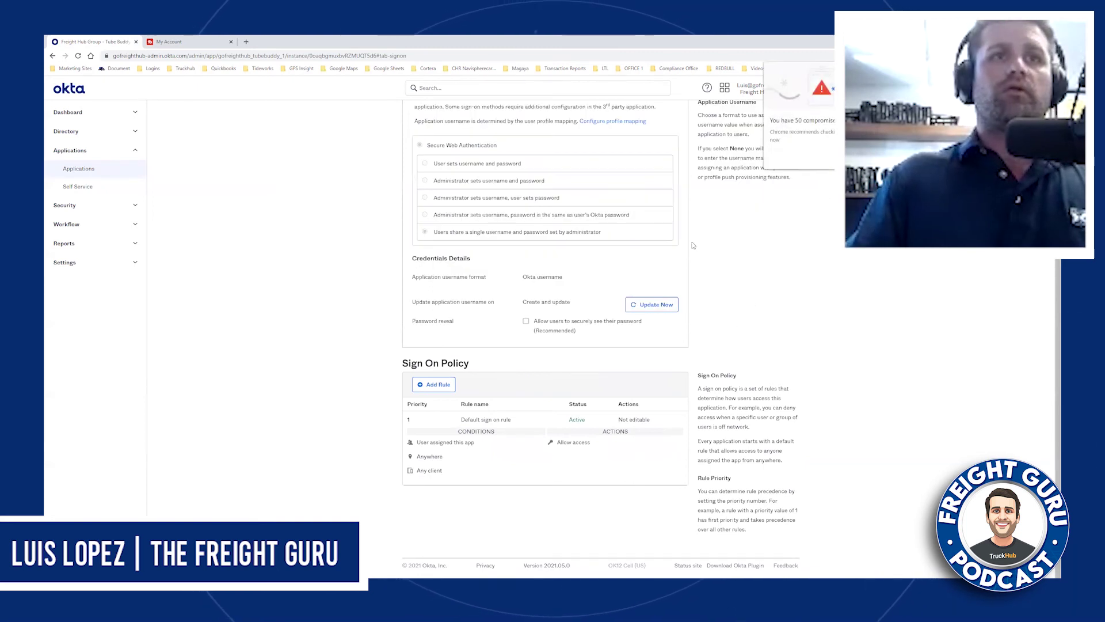
Assign the Tube Buddy application to the Marketing group.
click(558, 175)
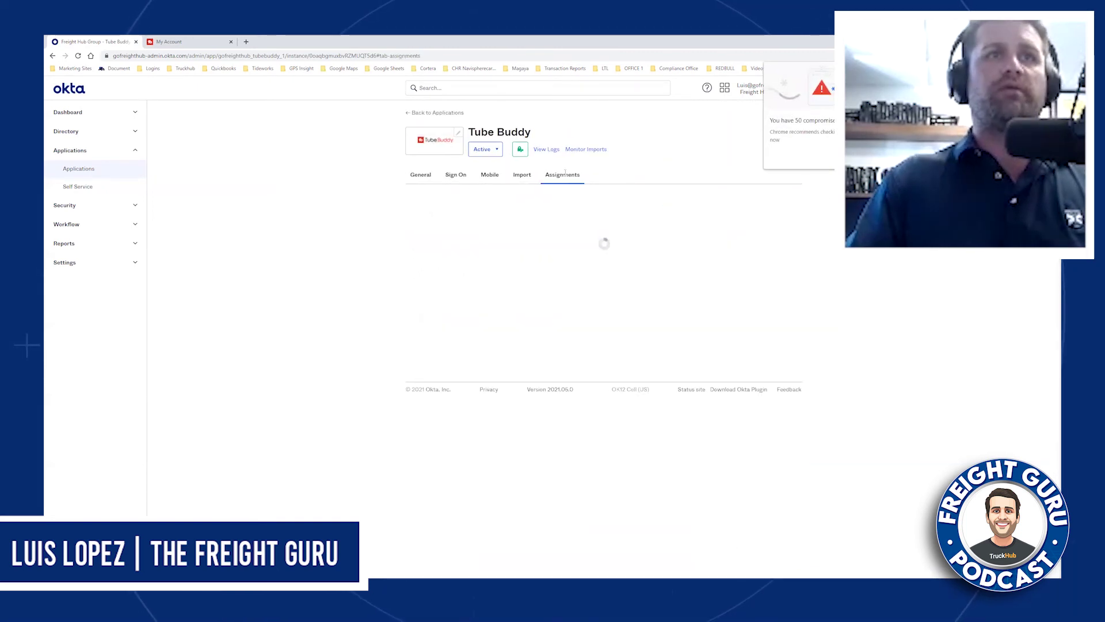
click(432, 206)
click(439, 233)
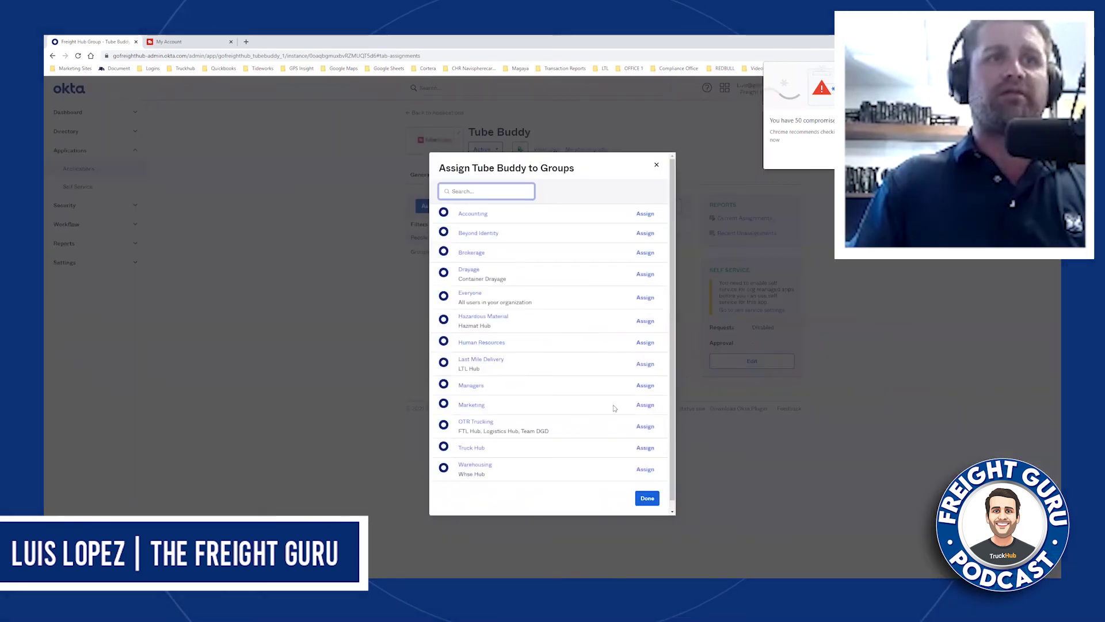
click(653, 405)
click(648, 499)
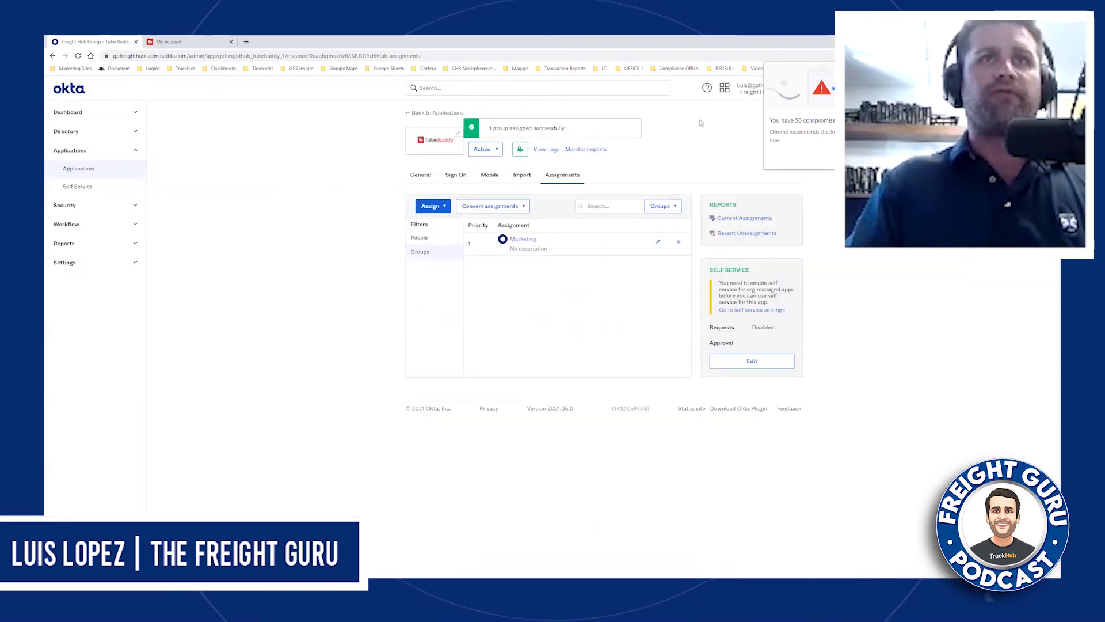
Open the end-user app dashboard, move the Tube Buddy tile into the Marketing/Technology section, and view that section.
click(725, 88)
click(685, 125)
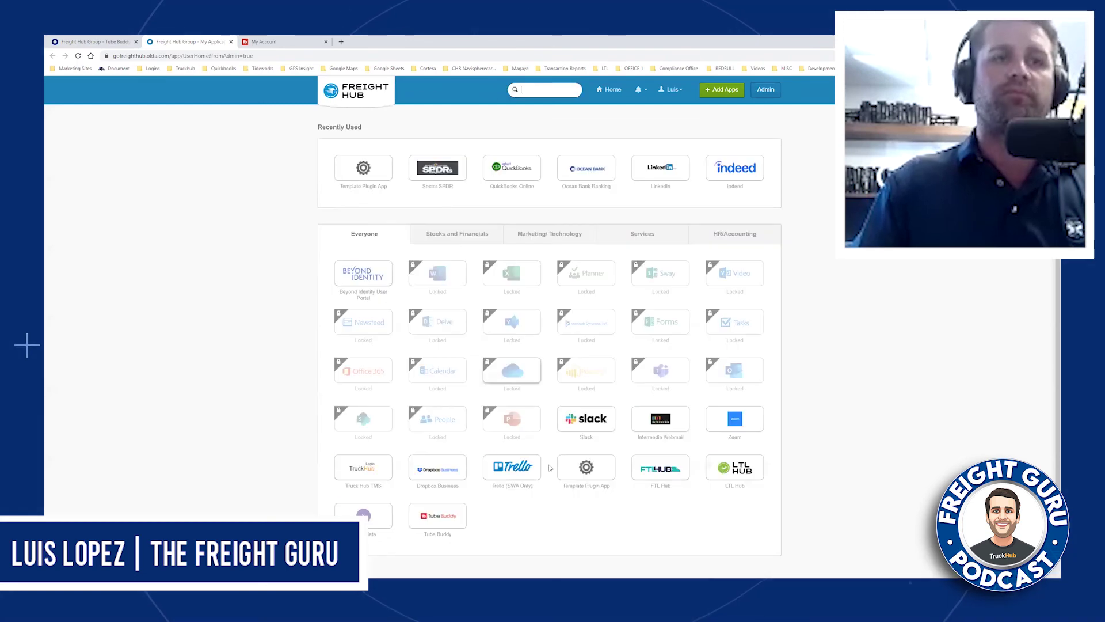
drag(438, 515, 538, 266)
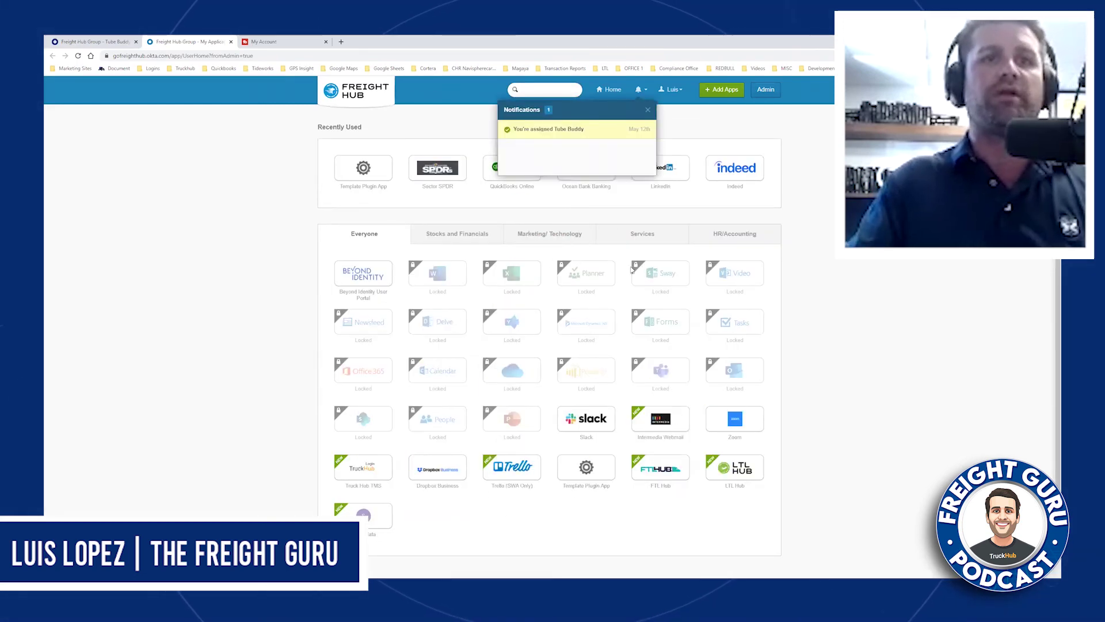
click(571, 230)
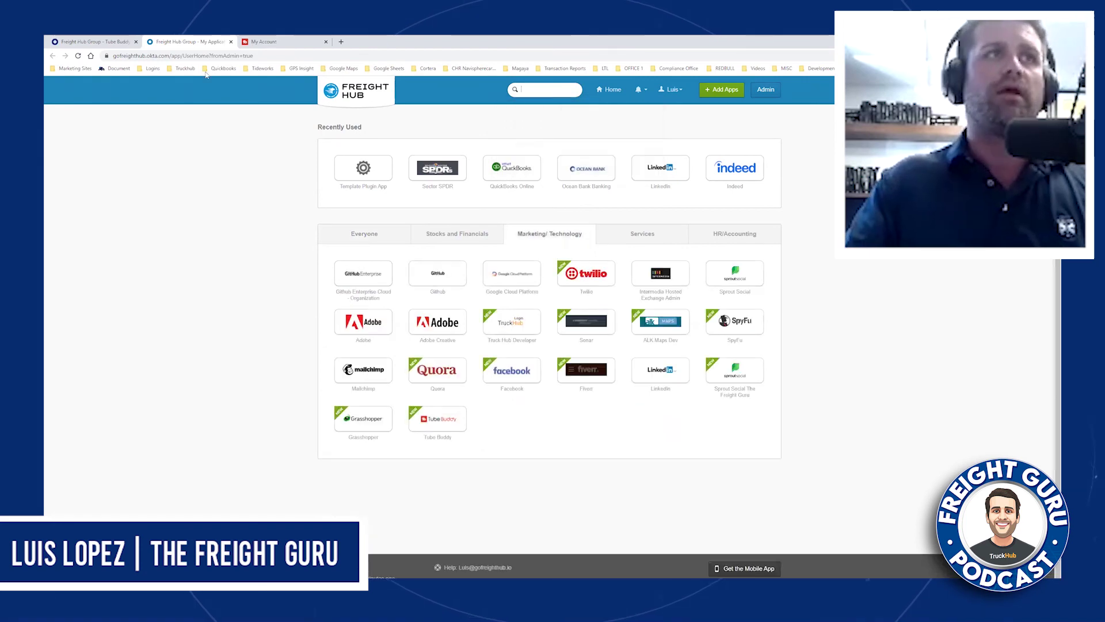
Return to the Okta admin console and open the Marketing group from Tube Buddy's assignments to review its members.
click(107, 43)
click(530, 241)
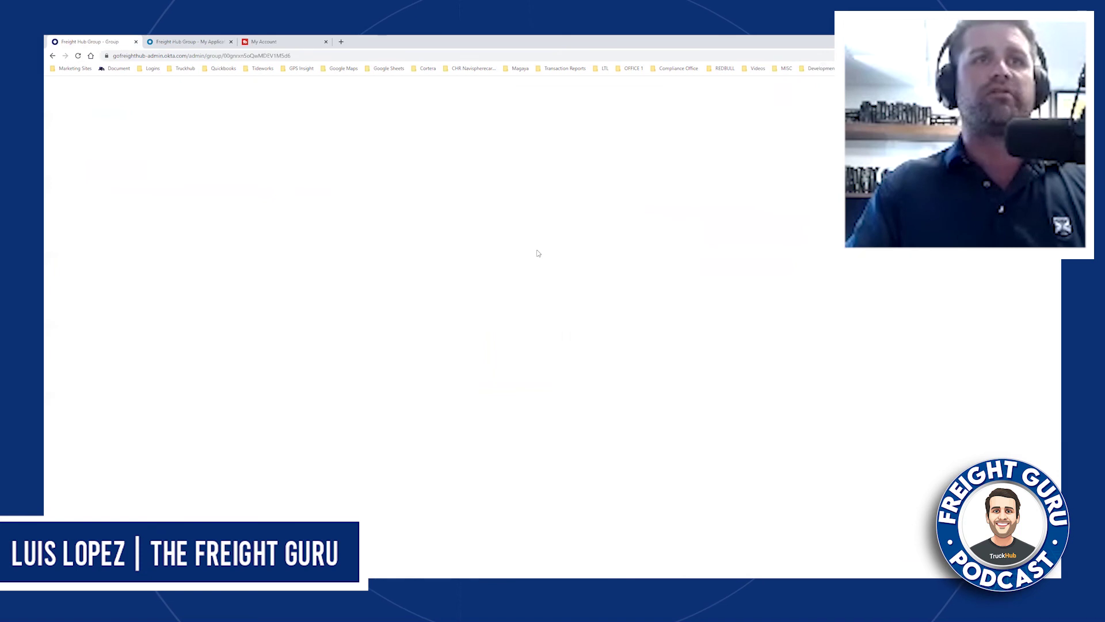
scroll(567, 279, down, 2)
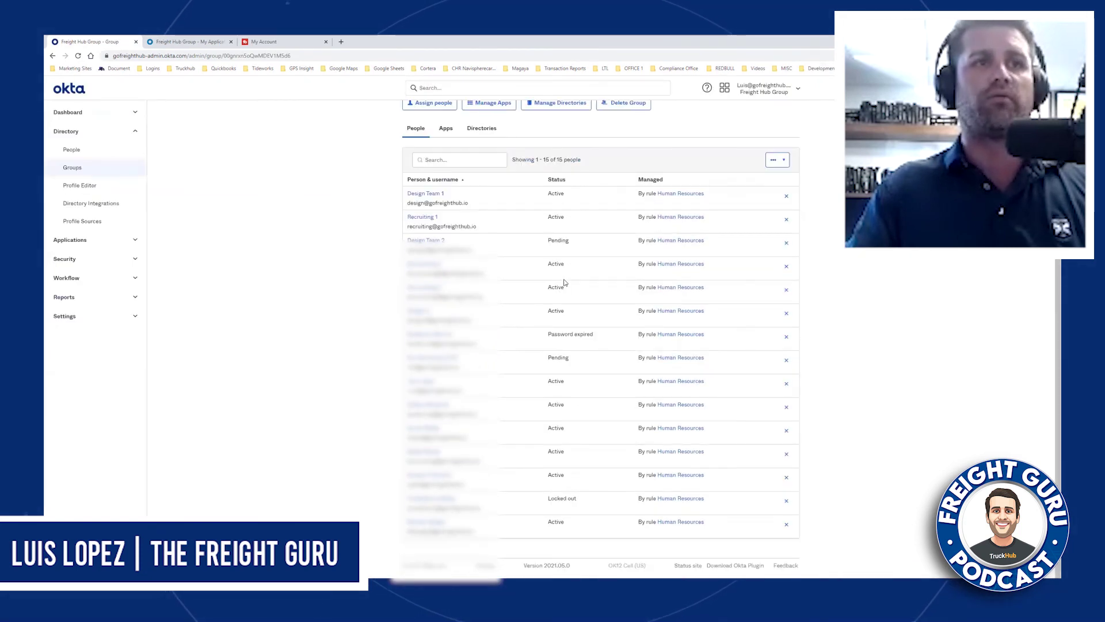